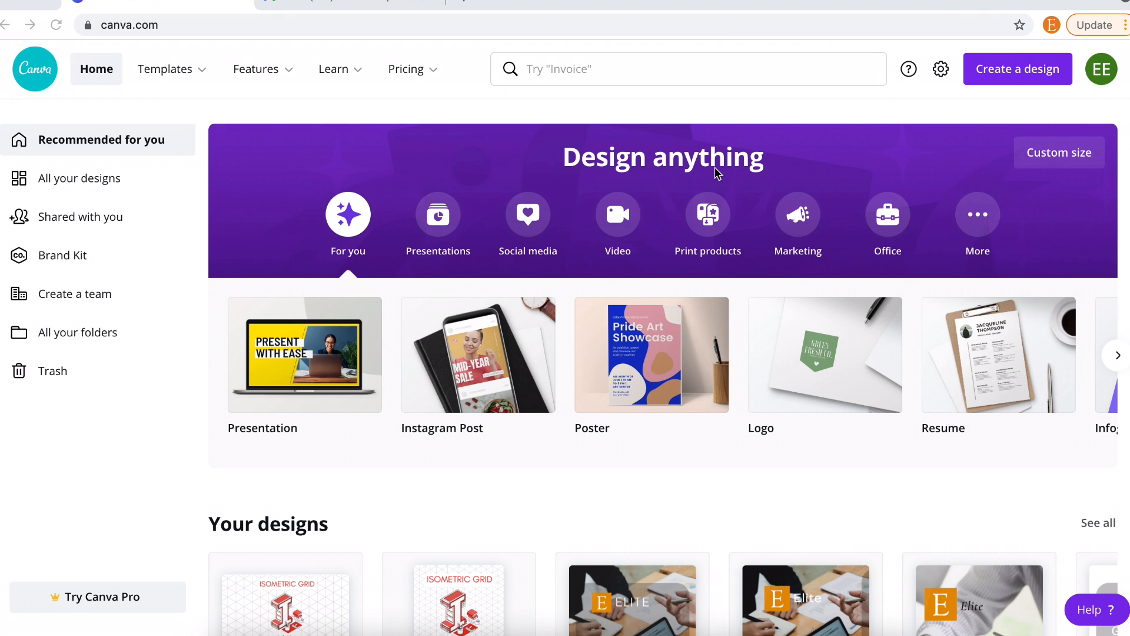
# - Load bookow.com in a new tab and open its KDP Cover Template Generator
pyautogui.click(465, 3)
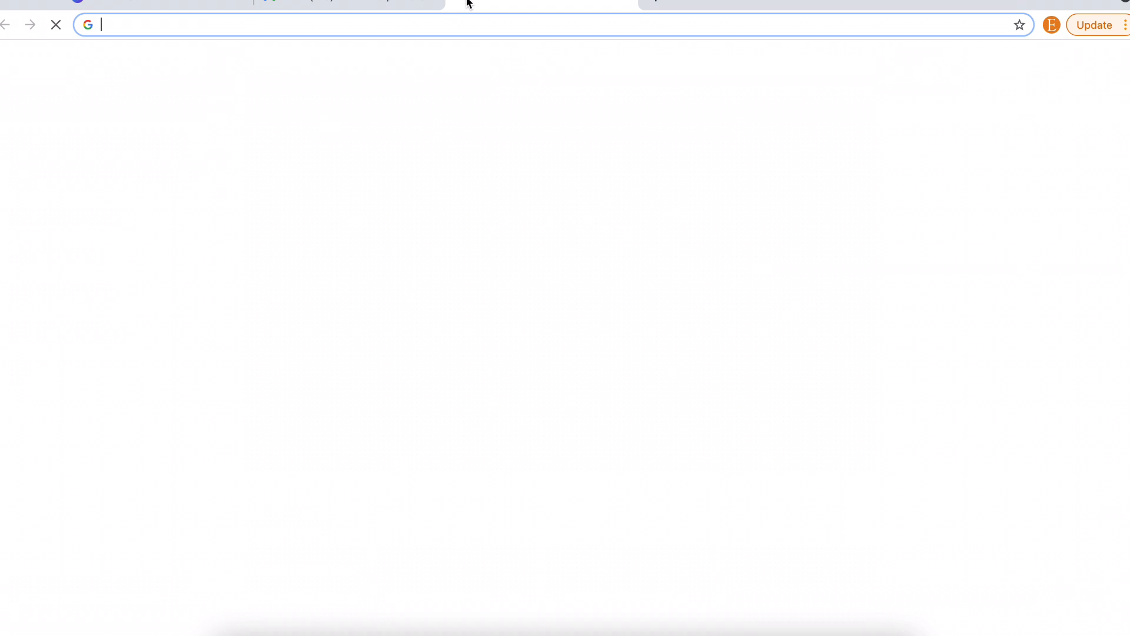
pyautogui.write('book')
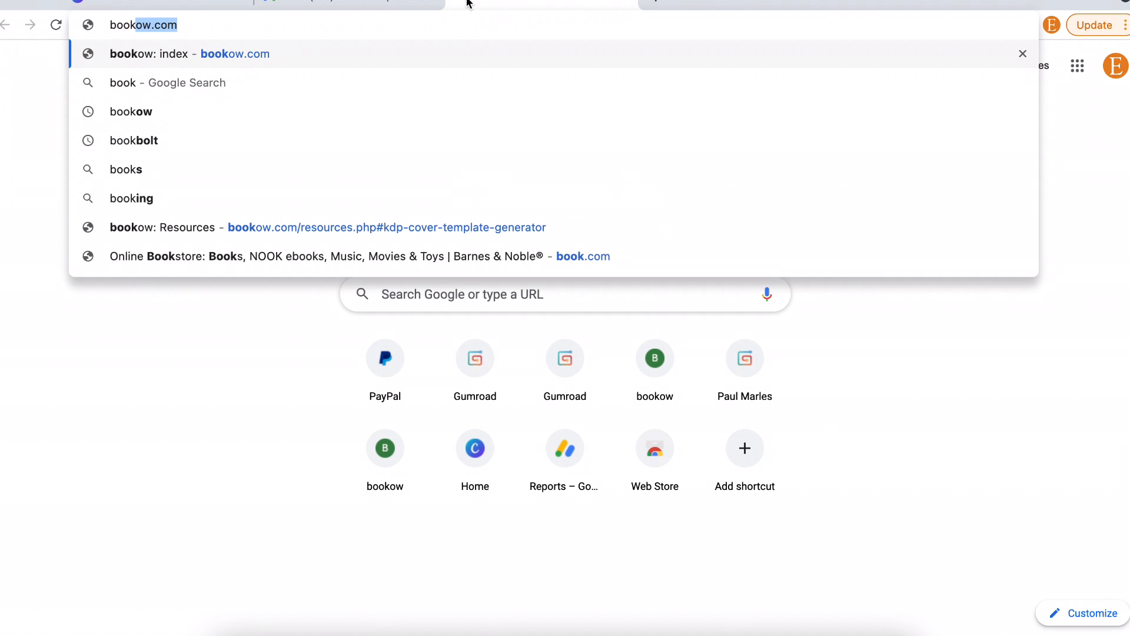
pyautogui.press('Return')
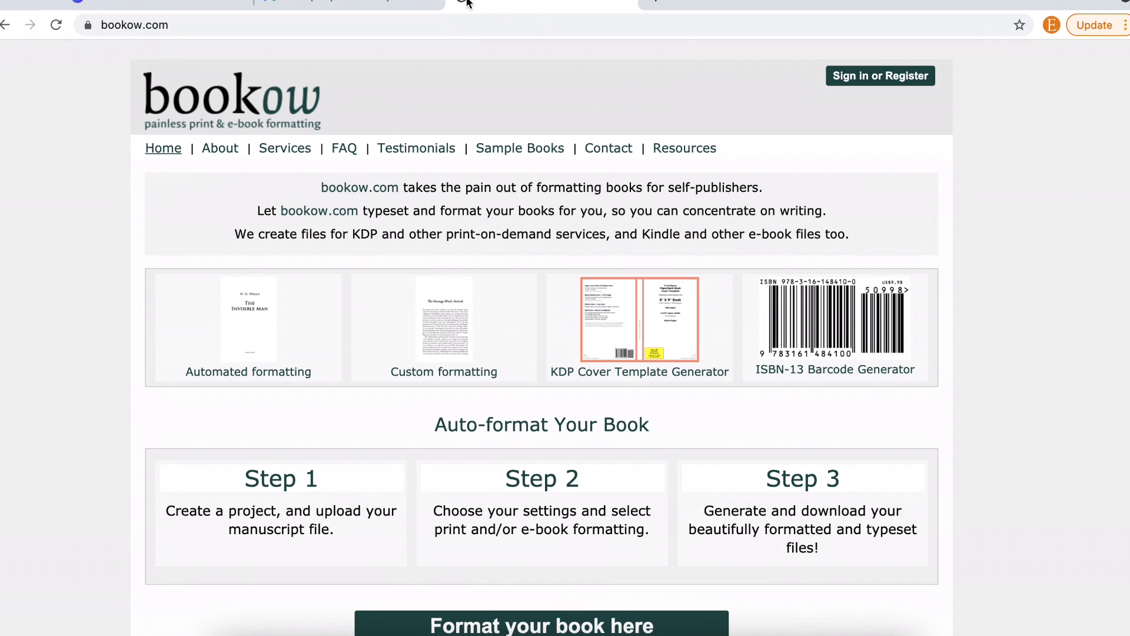
pyautogui.click(590, 298)
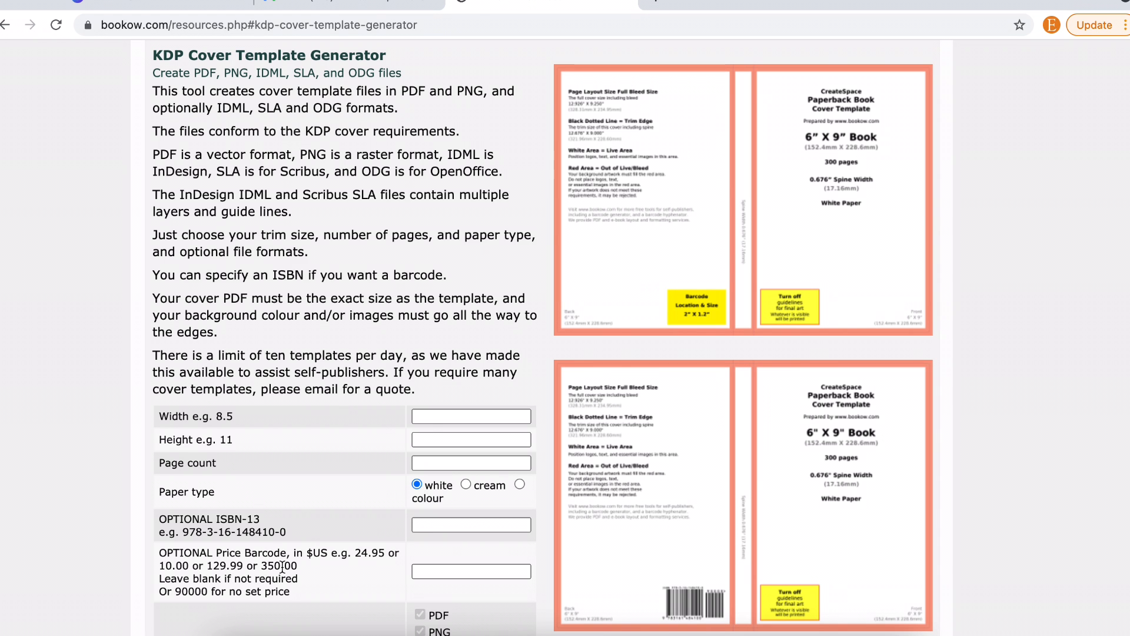
# - Enter a 6 x 9 in trim size and a 120-page count in the template form
pyautogui.click(435, 419)
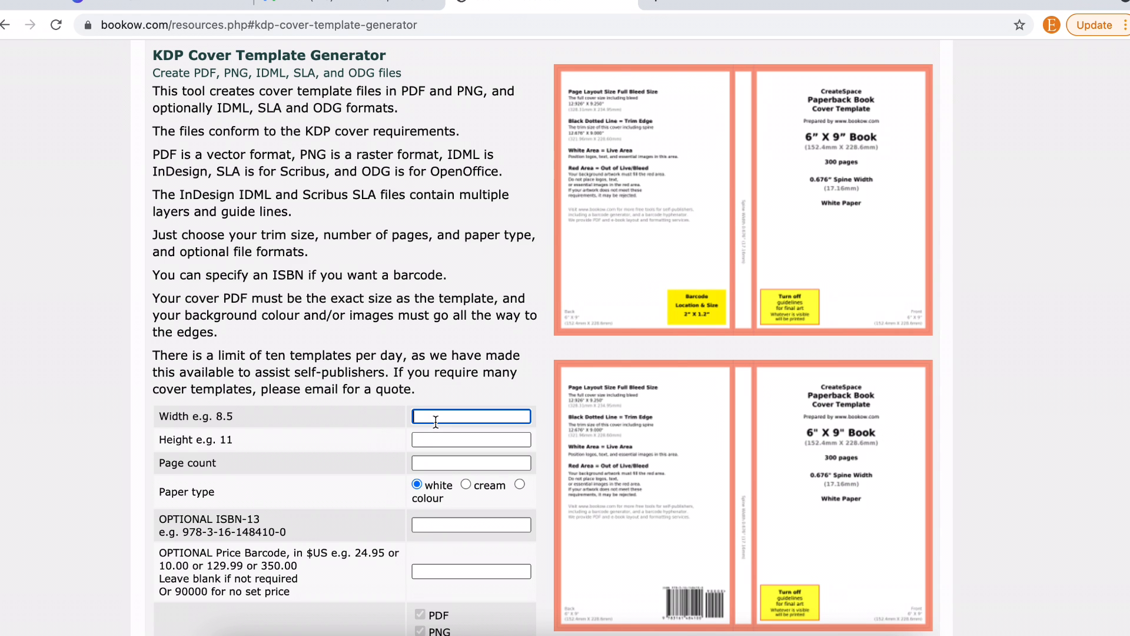
pyautogui.write('6')
pyautogui.click(434, 439)
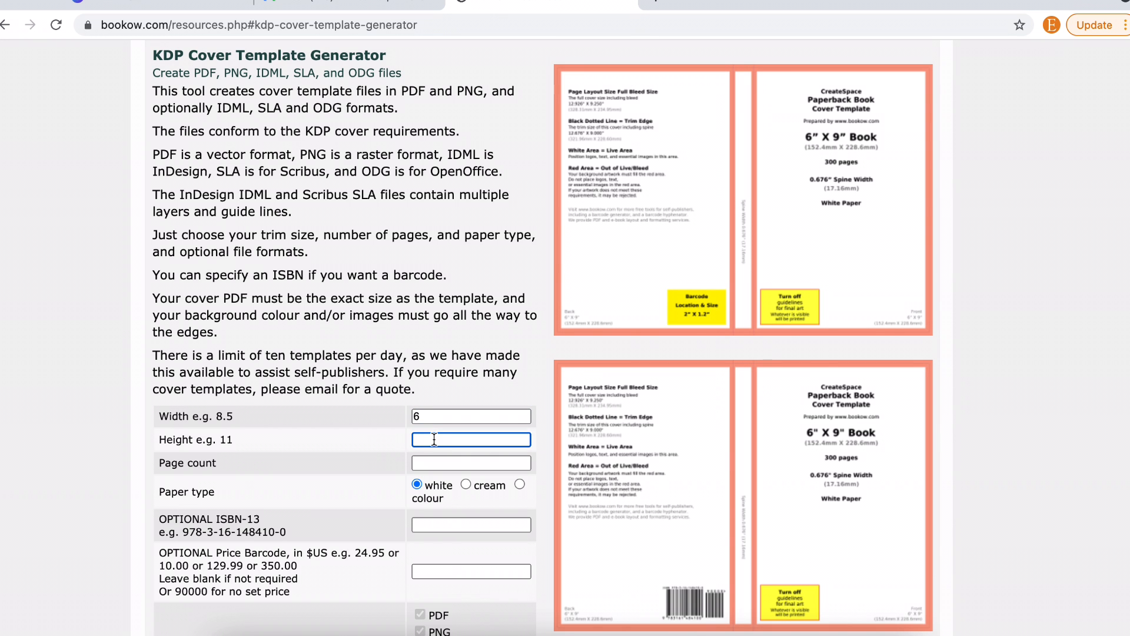
pyautogui.write('9')
pyautogui.click(432, 459)
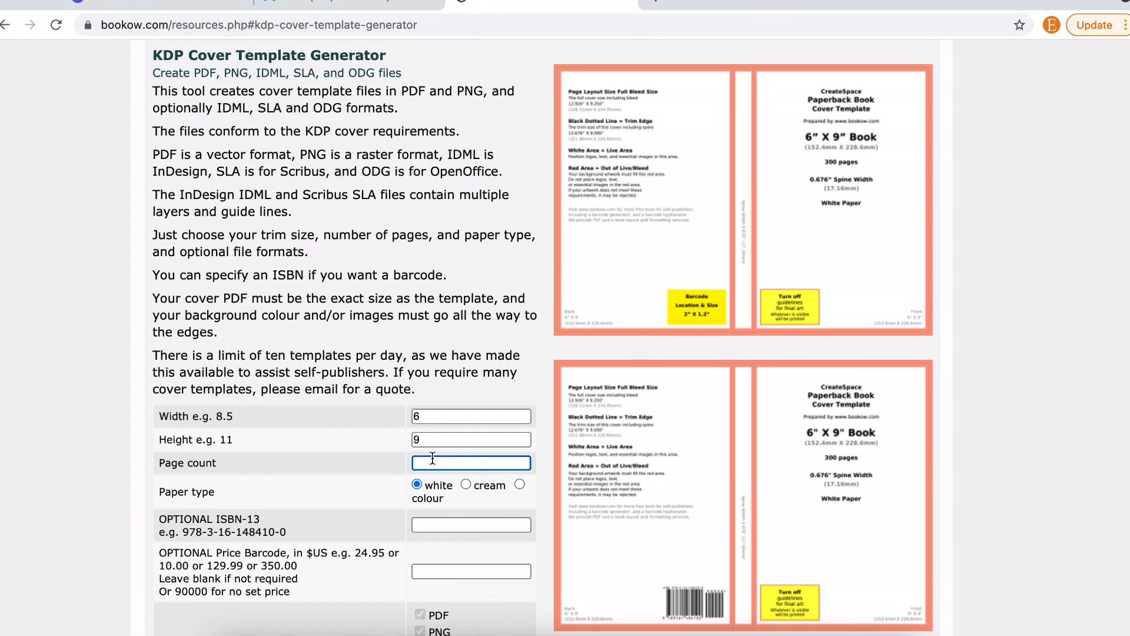
pyautogui.write('120')
pyautogui.scroll(-3, 432, 492)
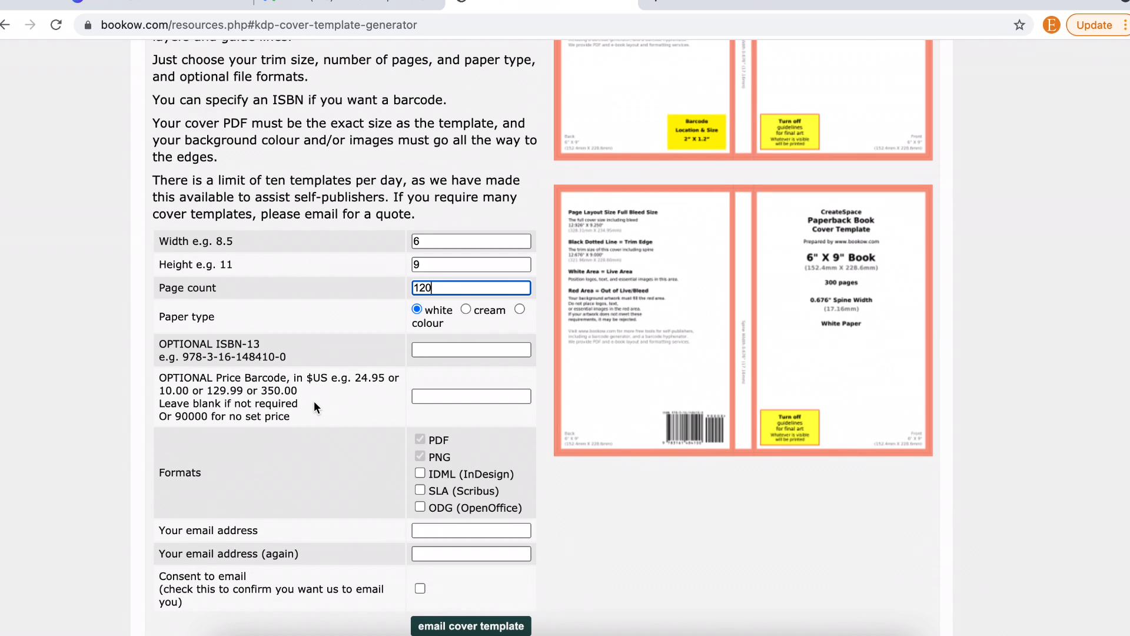
pyautogui.scroll(-2, 313, 401)
# - Enter and confirm your email address, give consent, and request the template without donating
pyautogui.click(447, 412)
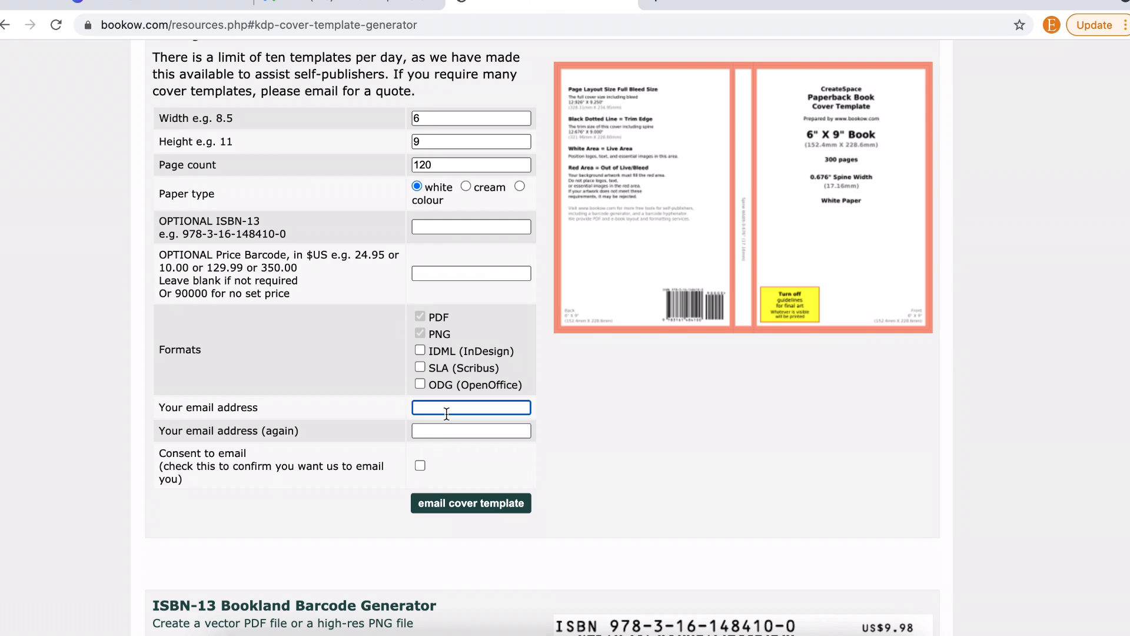
pyautogui.click(471, 431)
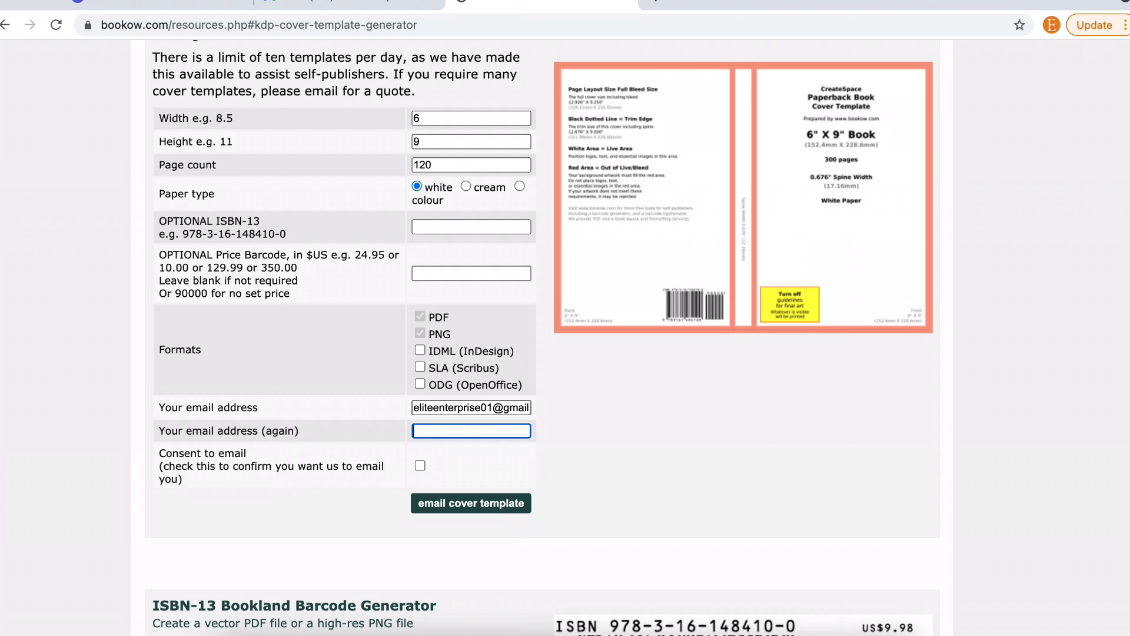
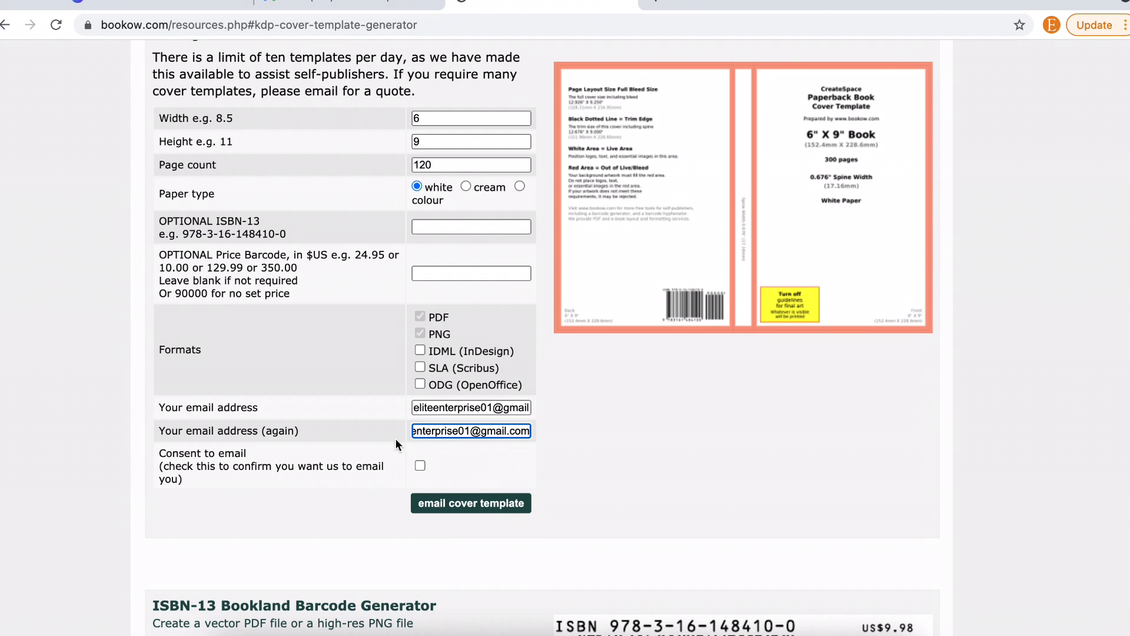
pyautogui.click(415, 468)
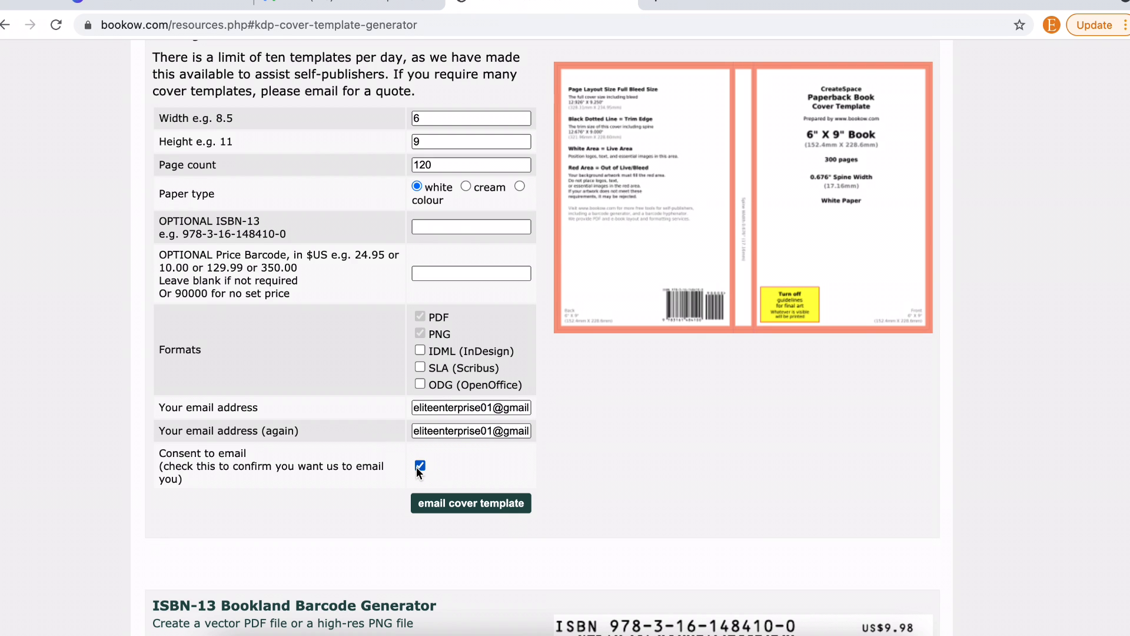
pyautogui.click(470, 506)
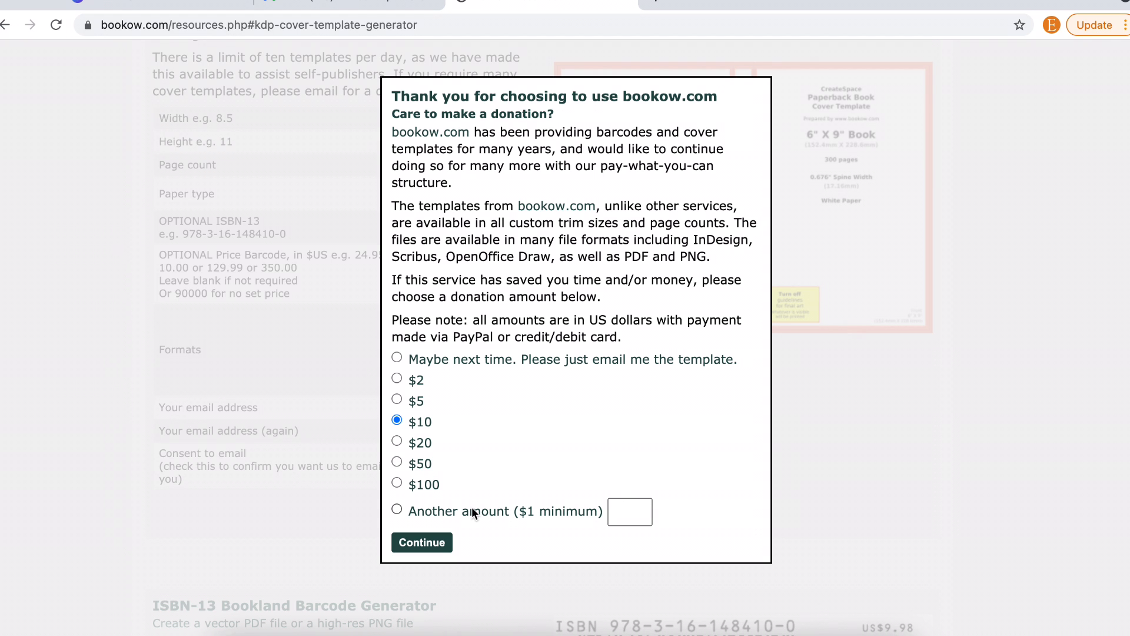
pyautogui.click(397, 359)
pyautogui.click(434, 552)
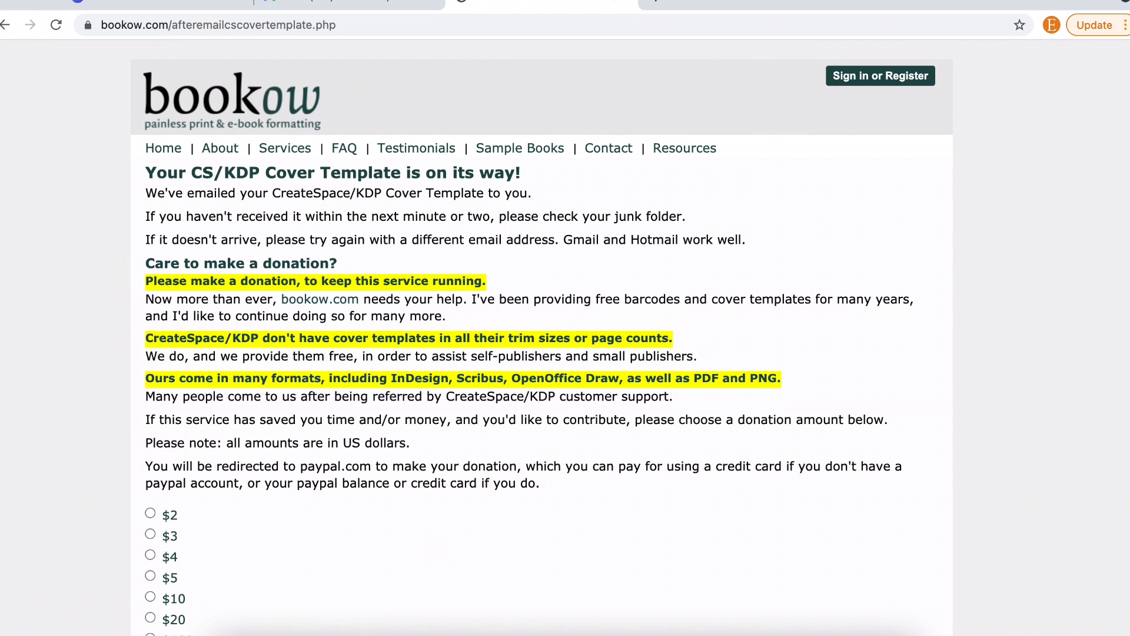
# - Open the bookow.com email in Gmail, then download and open cs_6x9_120_white.png
pyautogui.click(339, 4)
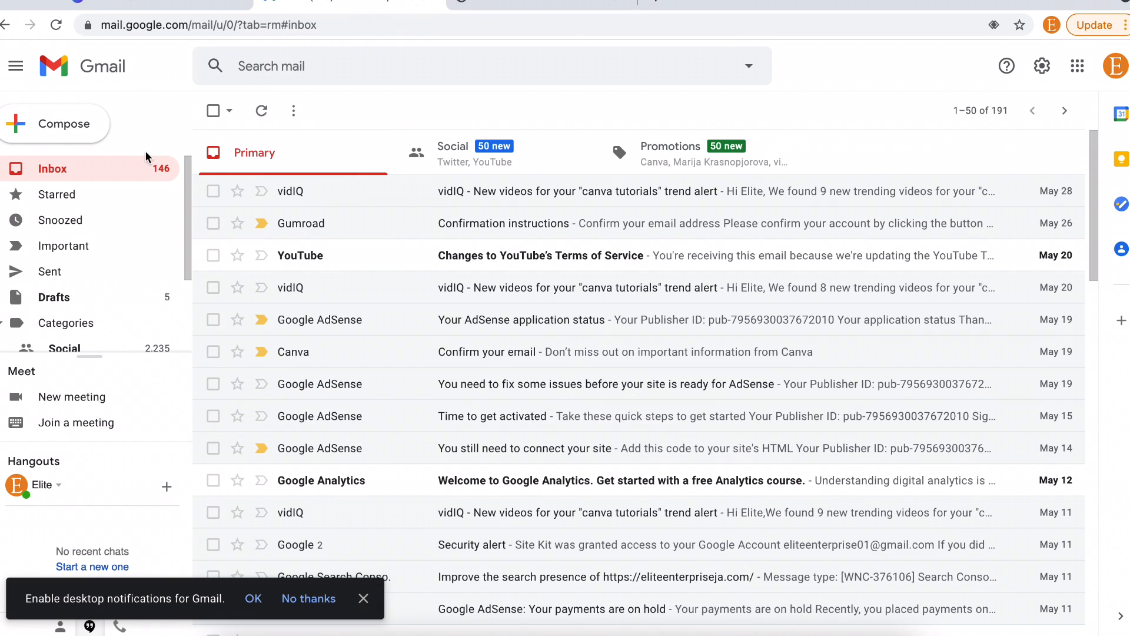
pyautogui.click(98, 167)
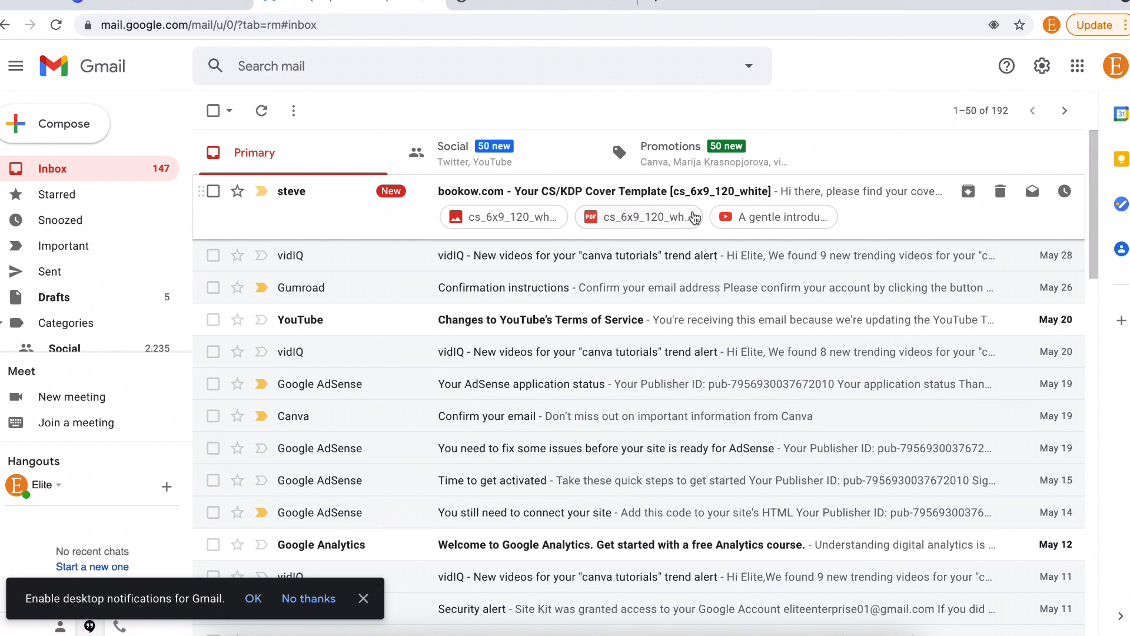
pyautogui.click(870, 191)
pyautogui.scroll(-5, 658, 330)
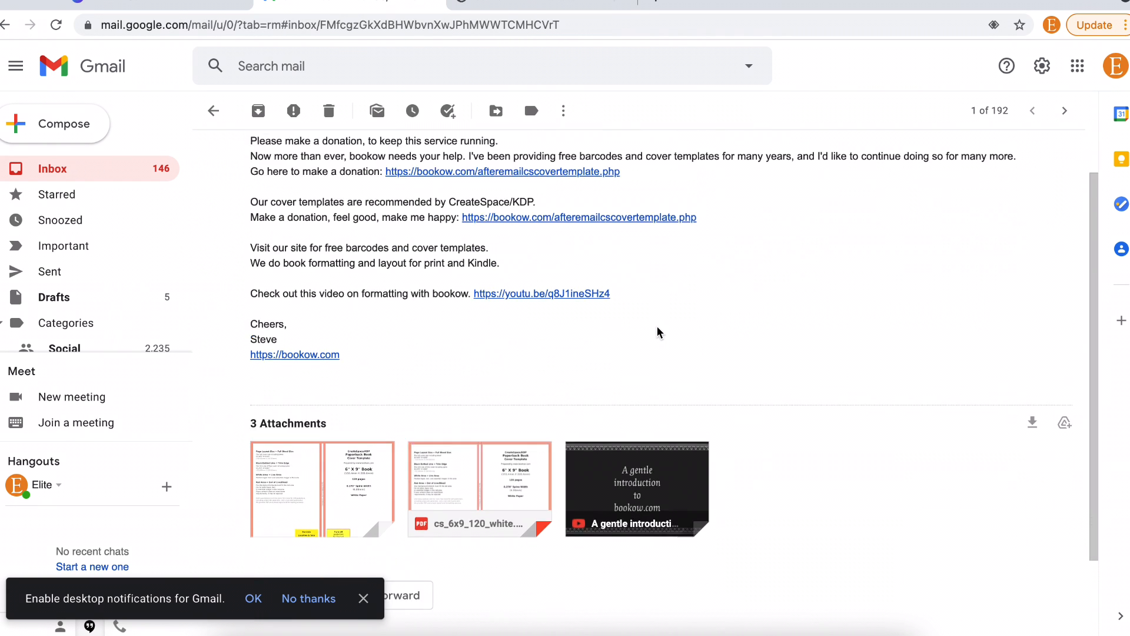
pyautogui.click(446, 439)
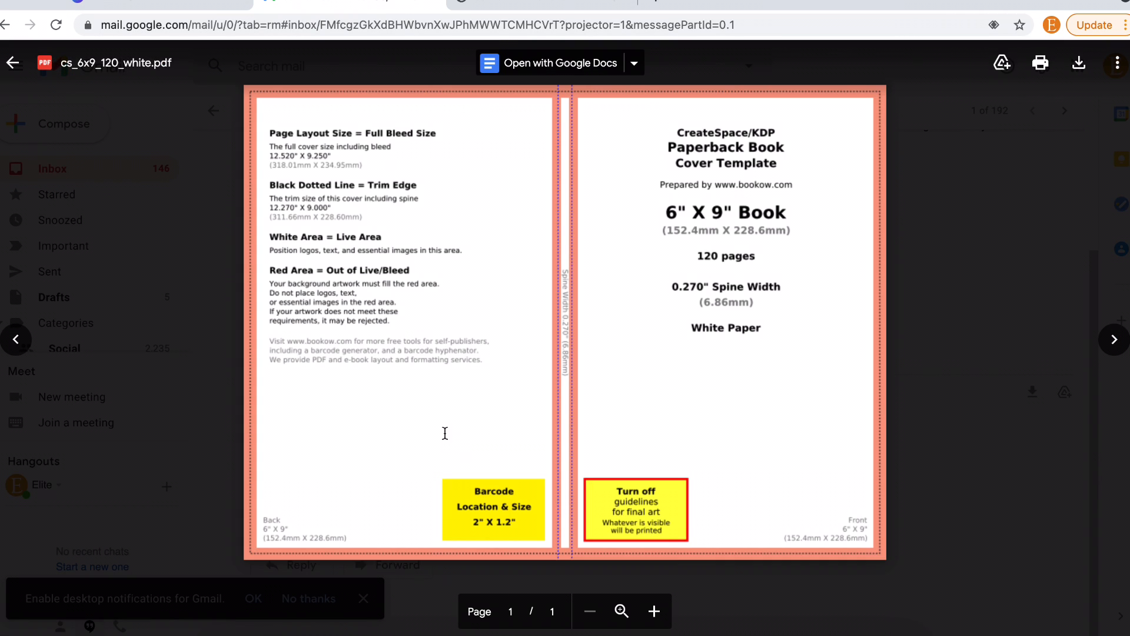
pyautogui.click(1001, 391)
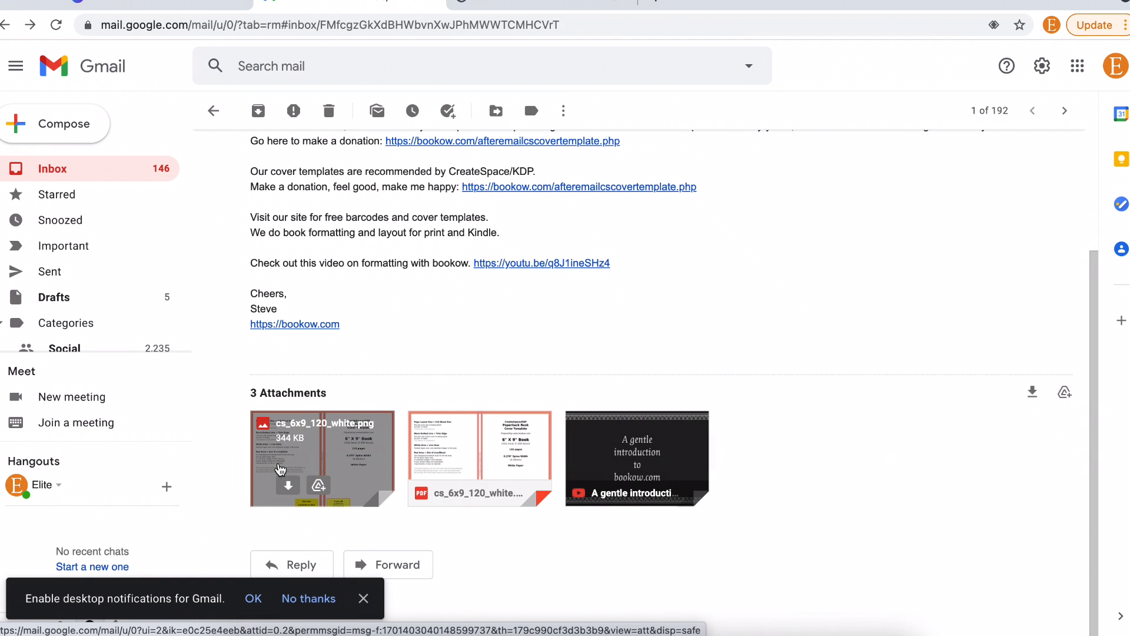
pyautogui.click(288, 486)
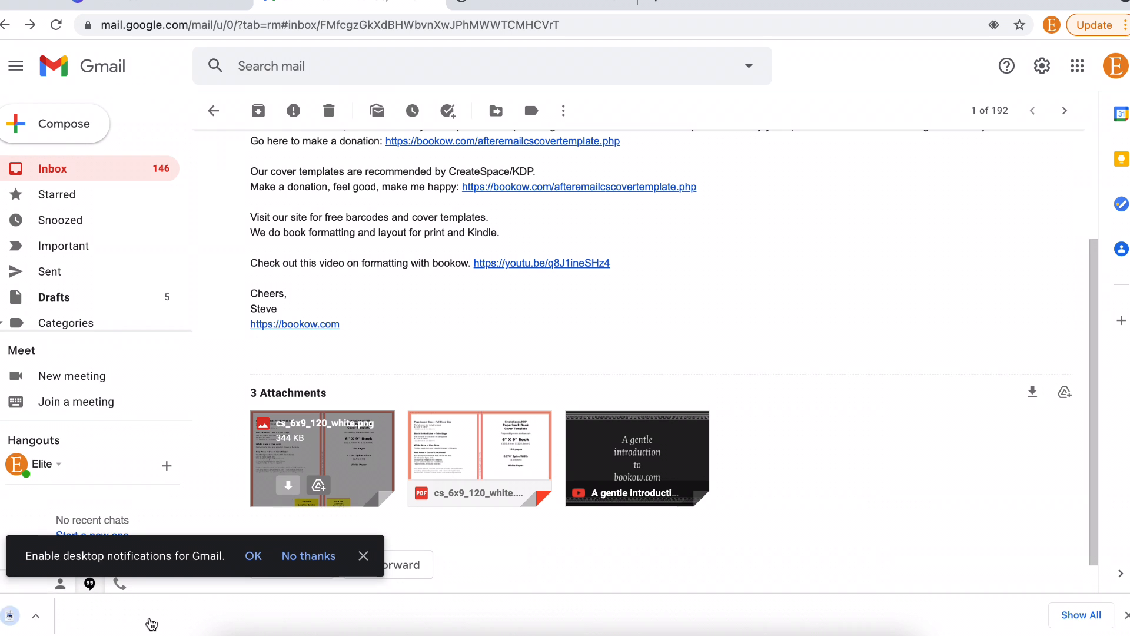
pyautogui.click(74, 618)
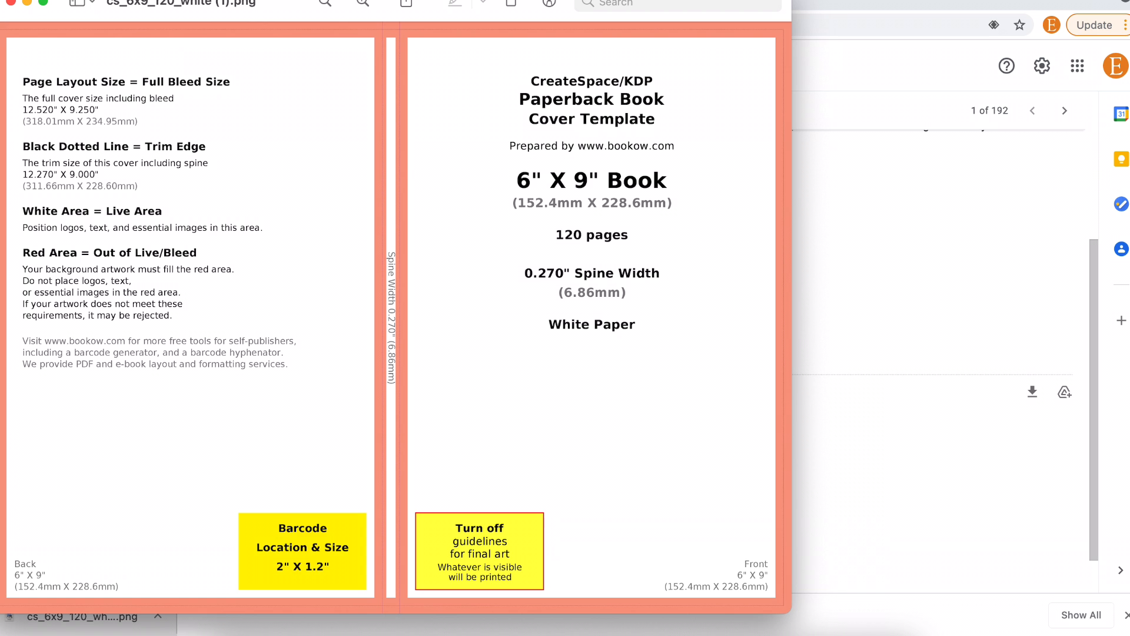
# - Note the 12.520 x 9.250 in full-bleed size on the template, then return to Canva
pyautogui.moveTo(16, 69); pyautogui.dragTo(274, 139)
pyautogui.click(978, 178)
pyautogui.click(155, 5)
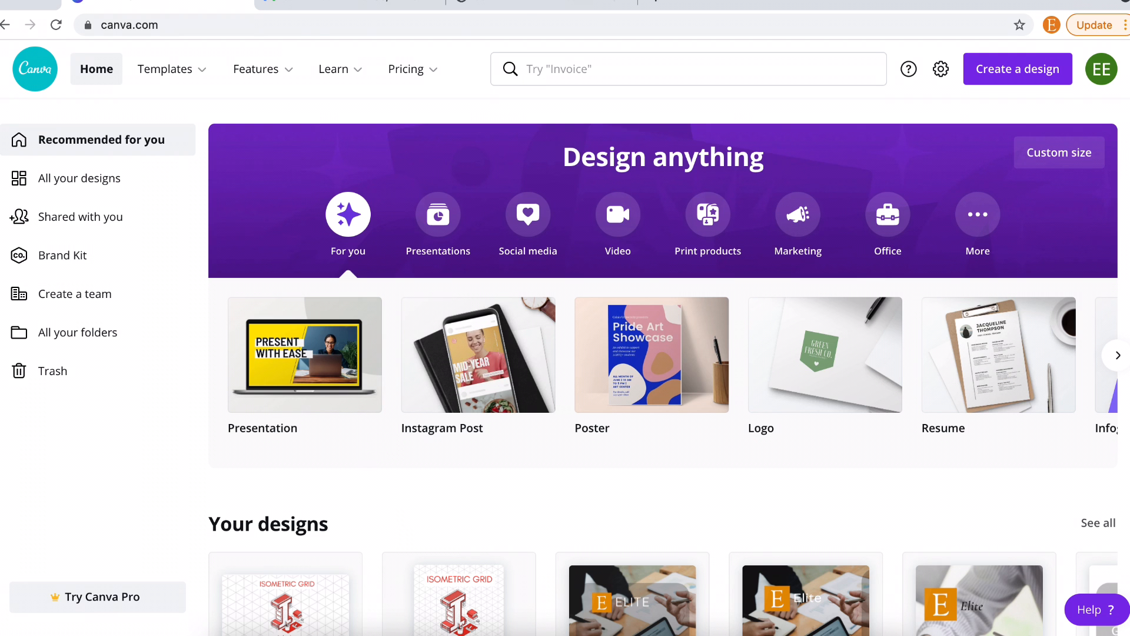
# - Create a blank custom-size Canva design of 12.52 x 9.25 in
pyautogui.click(1006, 86)
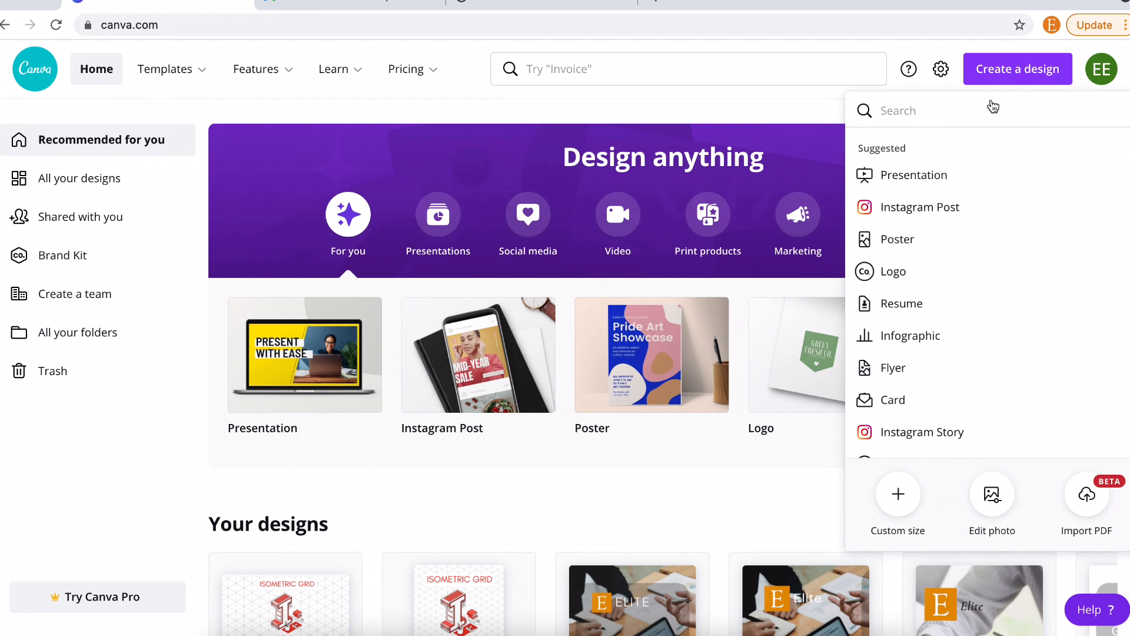
pyautogui.click(899, 505)
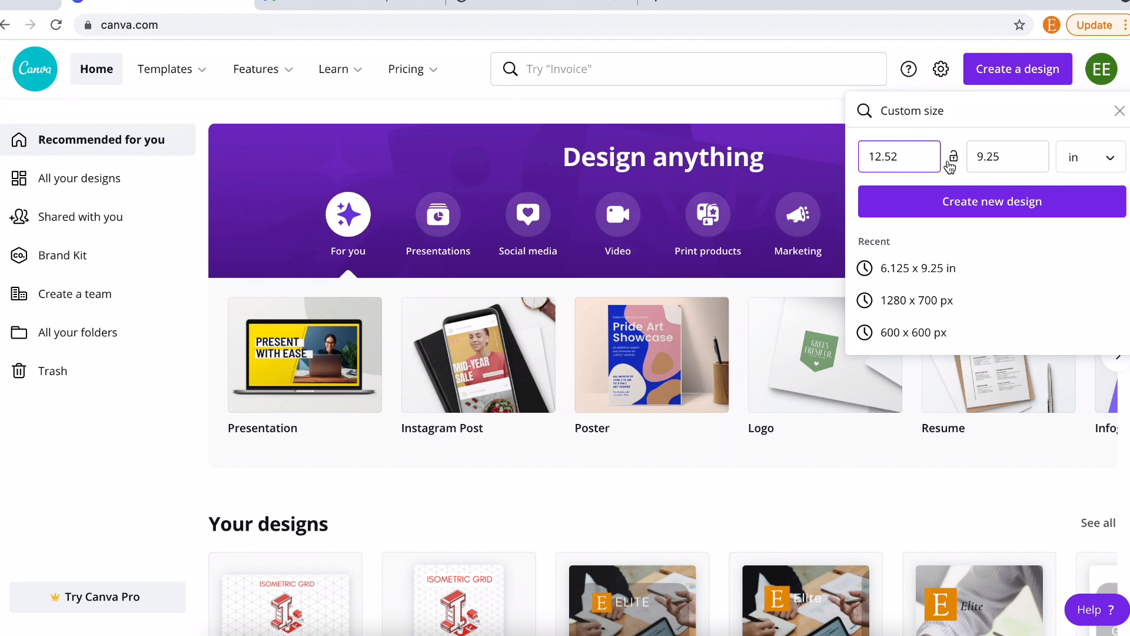
pyautogui.click(1033, 214)
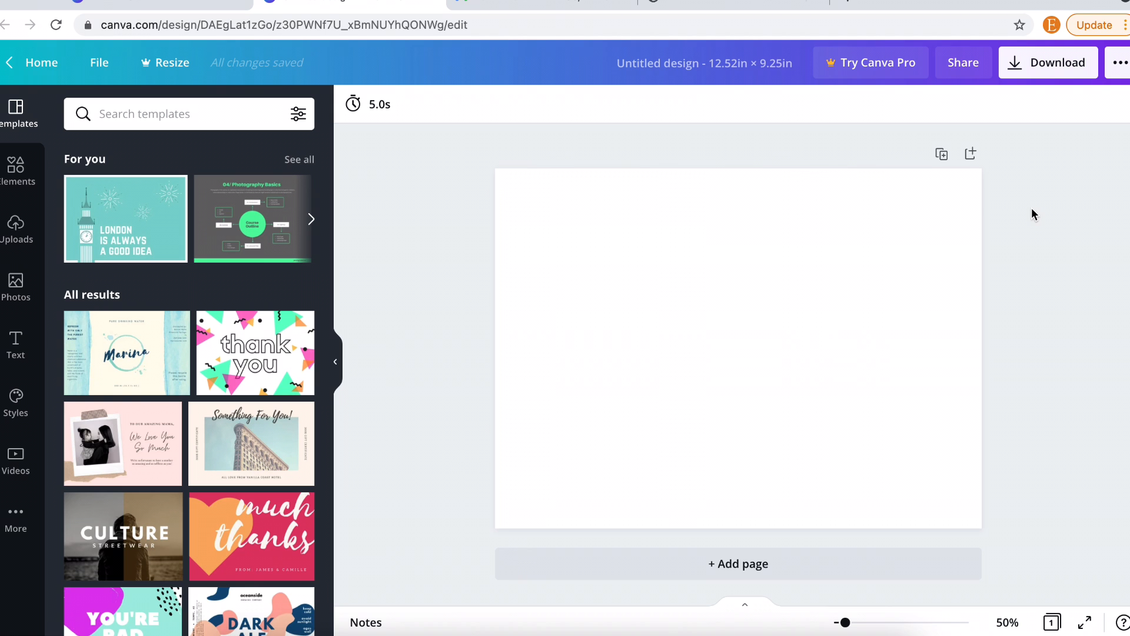
# - Upload cs_6x9_120_white (1).png from the computer and place it on the page, enlarging it
pyautogui.click(23, 234)
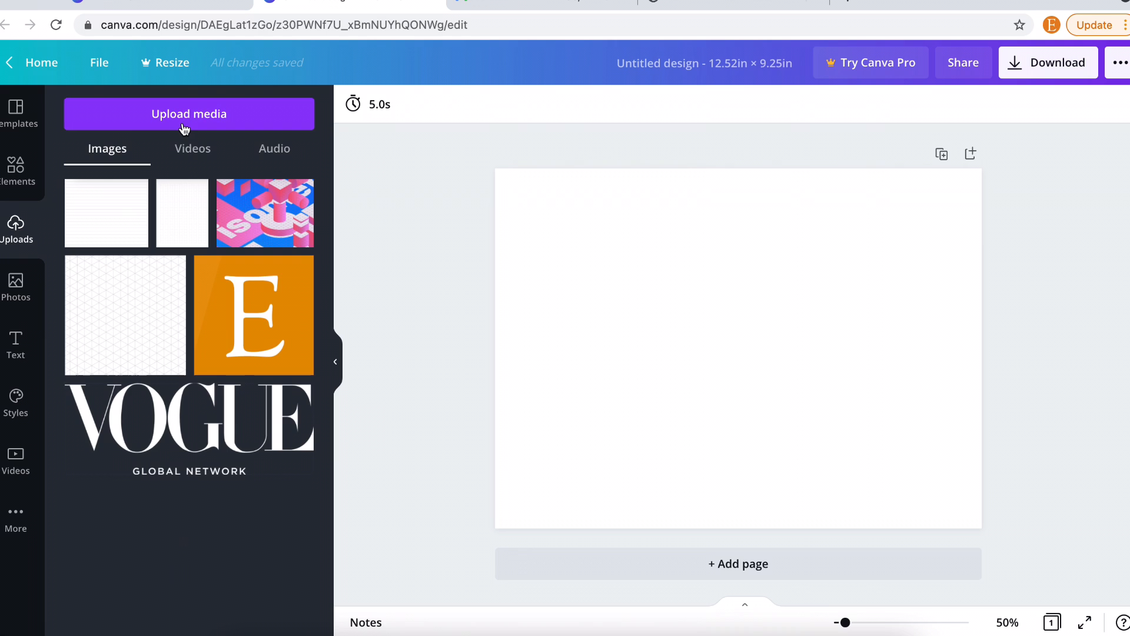
pyautogui.click(183, 125)
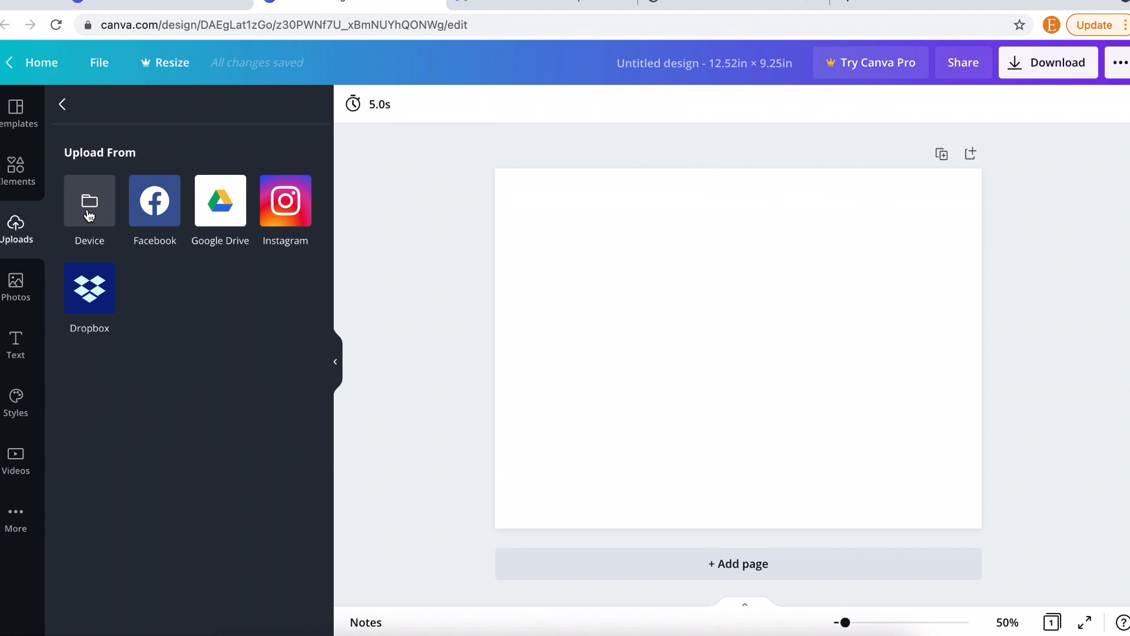
pyautogui.click(88, 215)
pyautogui.click(483, 231)
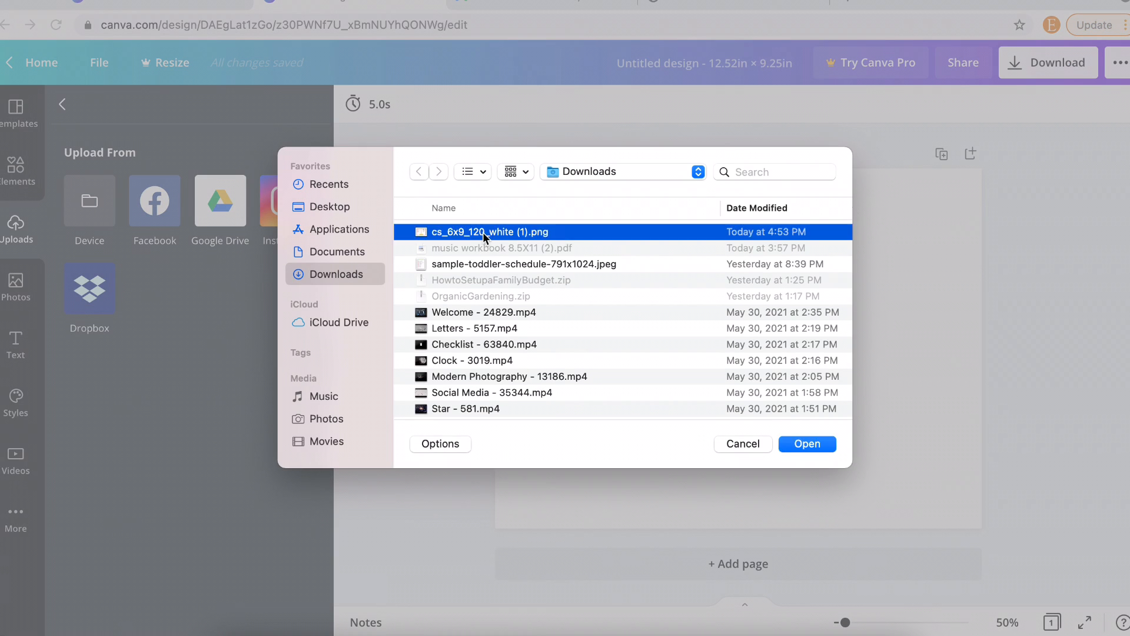
pyautogui.click(801, 446)
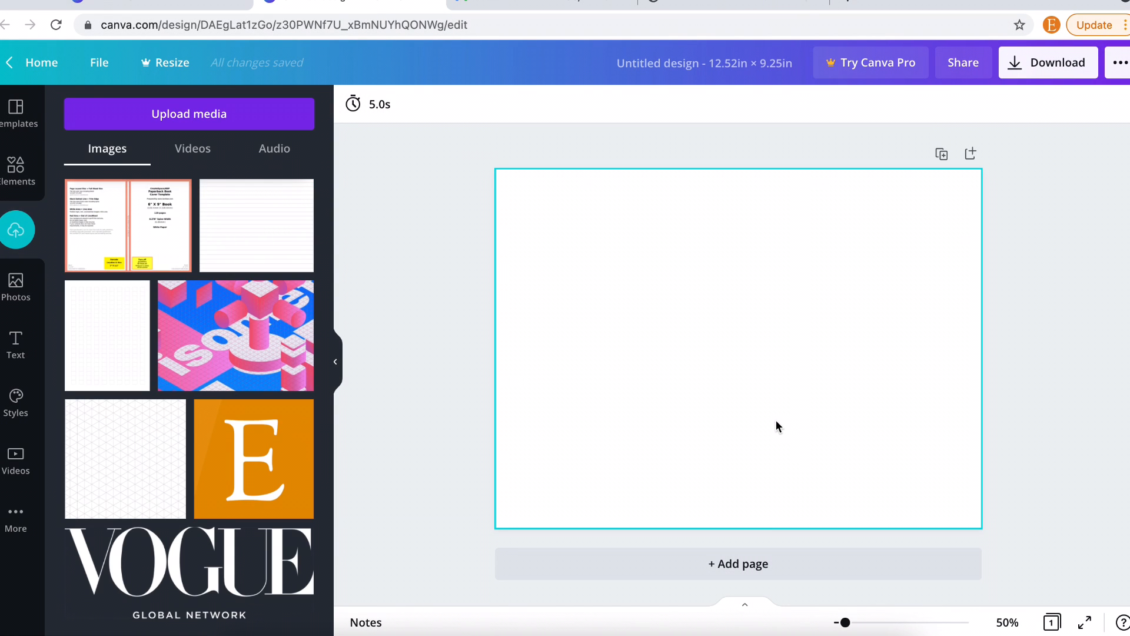
pyautogui.click(130, 223)
pyautogui.moveTo(556, 214); pyautogui.dragTo(491, 163)
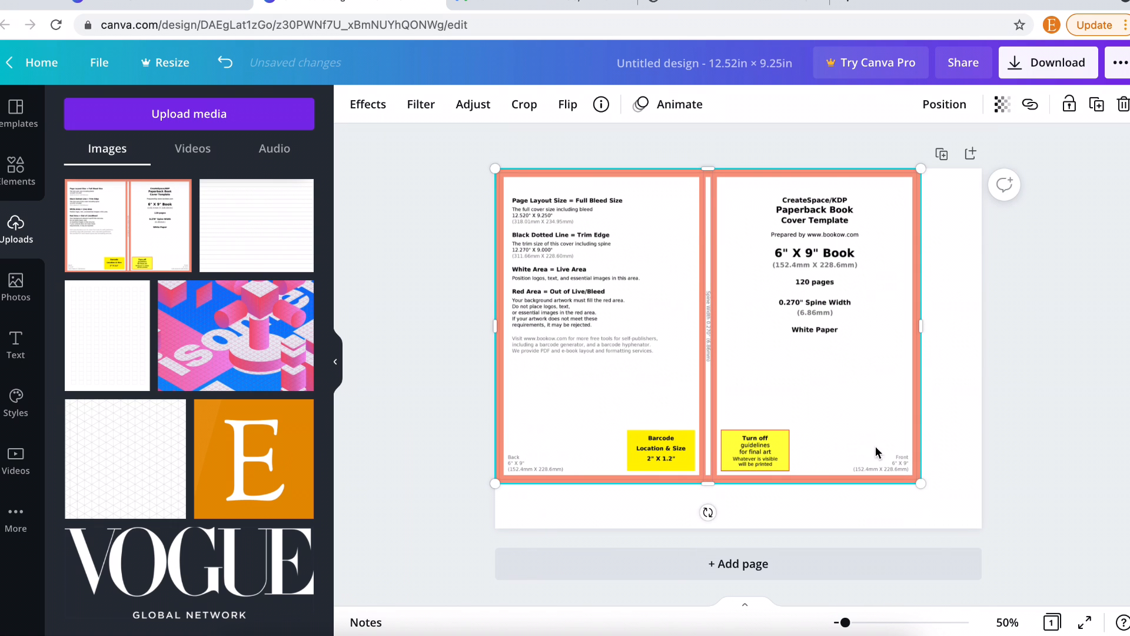
# - Drag the template's corner out until it covers the whole page, then bring up its transparency
pyautogui.moveTo(921, 483); pyautogui.dragTo(988, 525)
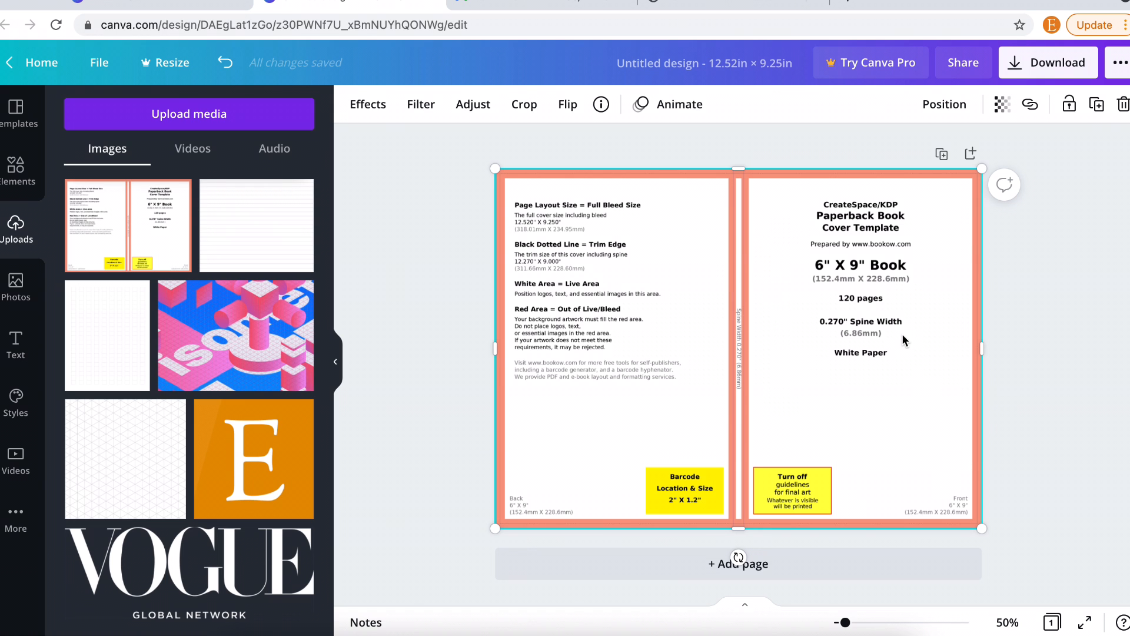
pyautogui.click(1002, 110)
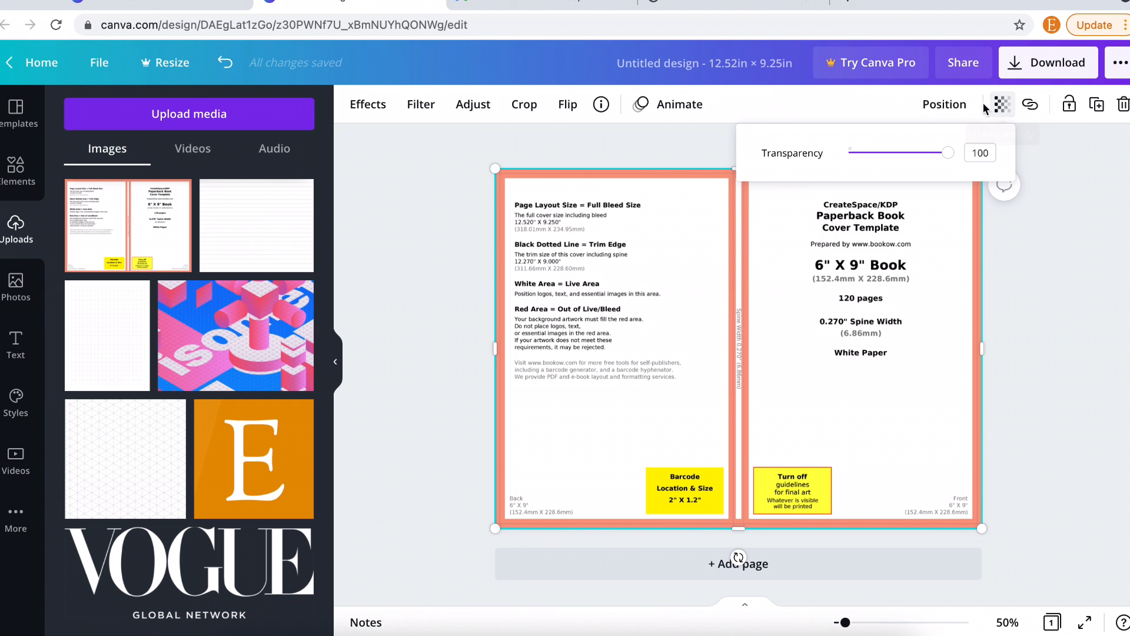
# - Lower the template image's transparency to about 40
pyautogui.moveTo(943, 163); pyautogui.dragTo(892, 165)
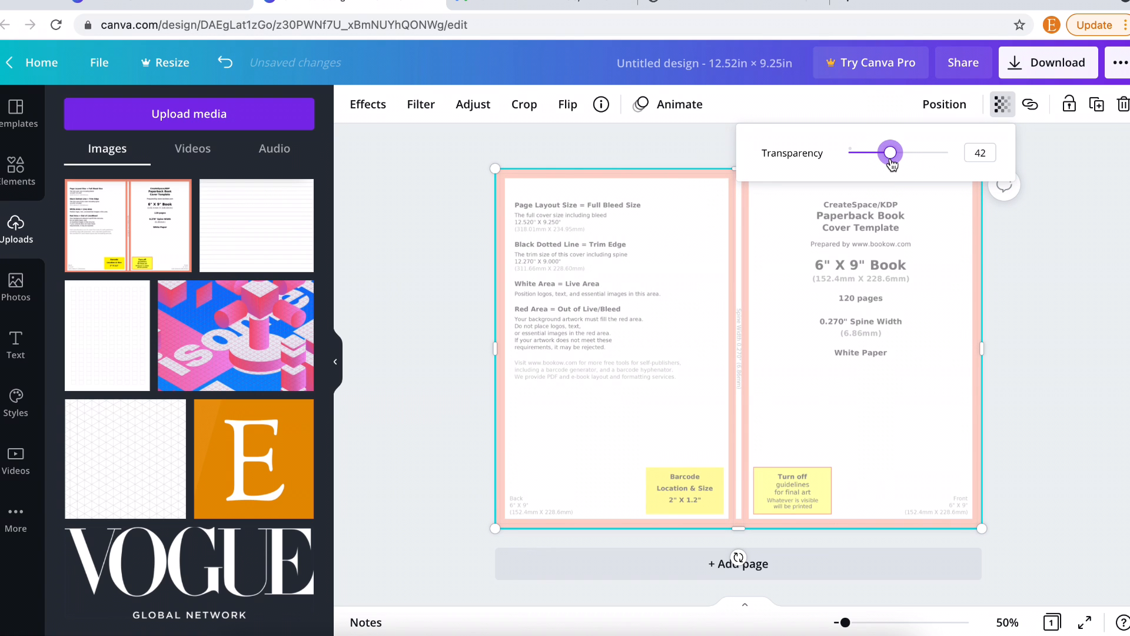
pyautogui.click(356, 293)
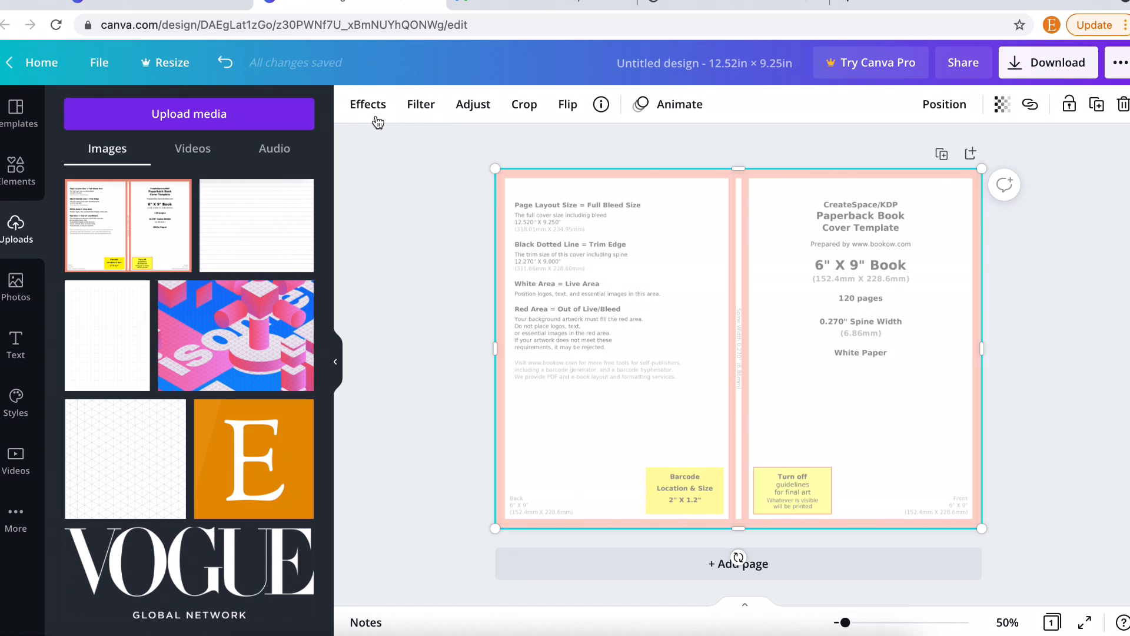
# - Set the page background to black and move the template back over the full page
pyautogui.click(1031, 368)
pyautogui.moveTo(953, 287); pyautogui.dragTo(954, 323)
pyautogui.click(897, 188)
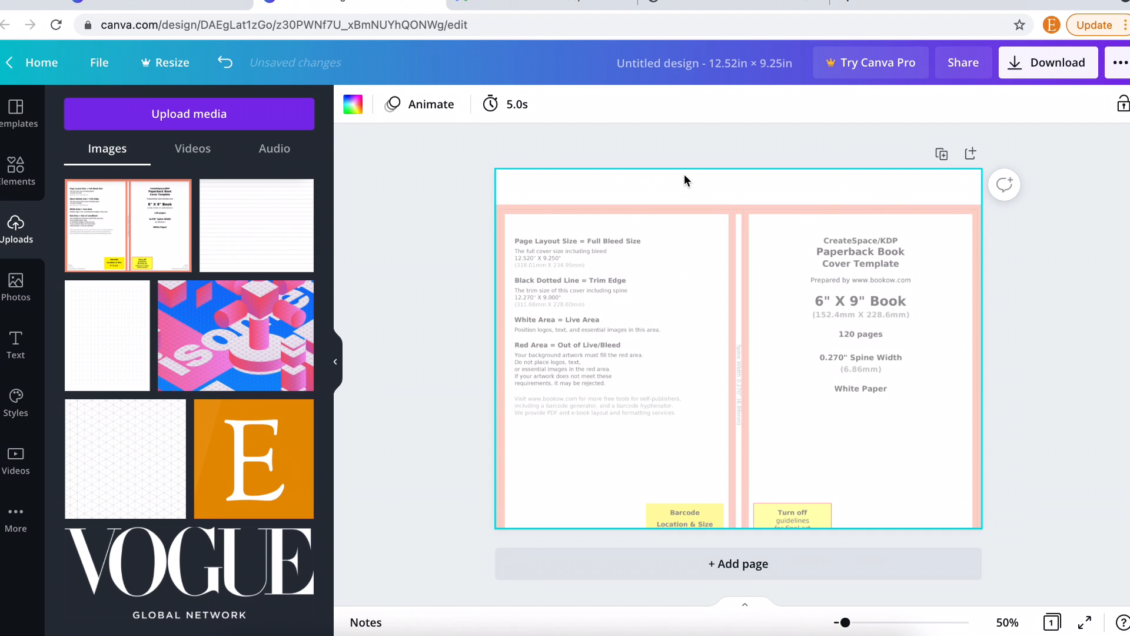
pyautogui.click(353, 105)
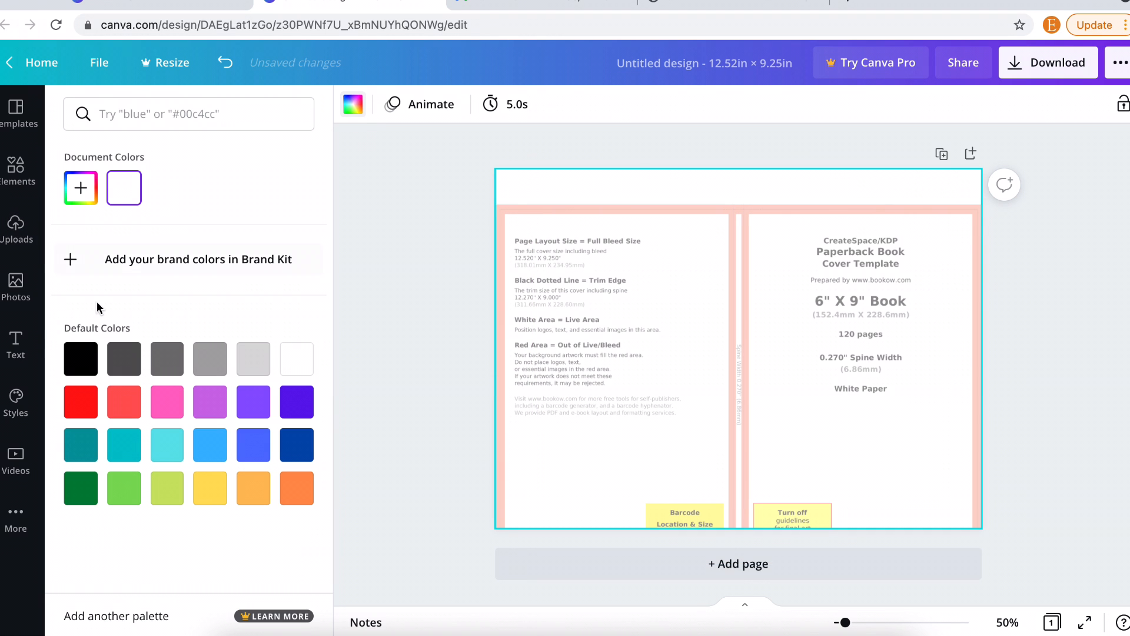
pyautogui.click(80, 359)
pyautogui.click(764, 384)
pyautogui.moveTo(765, 384); pyautogui.dragTo(766, 351)
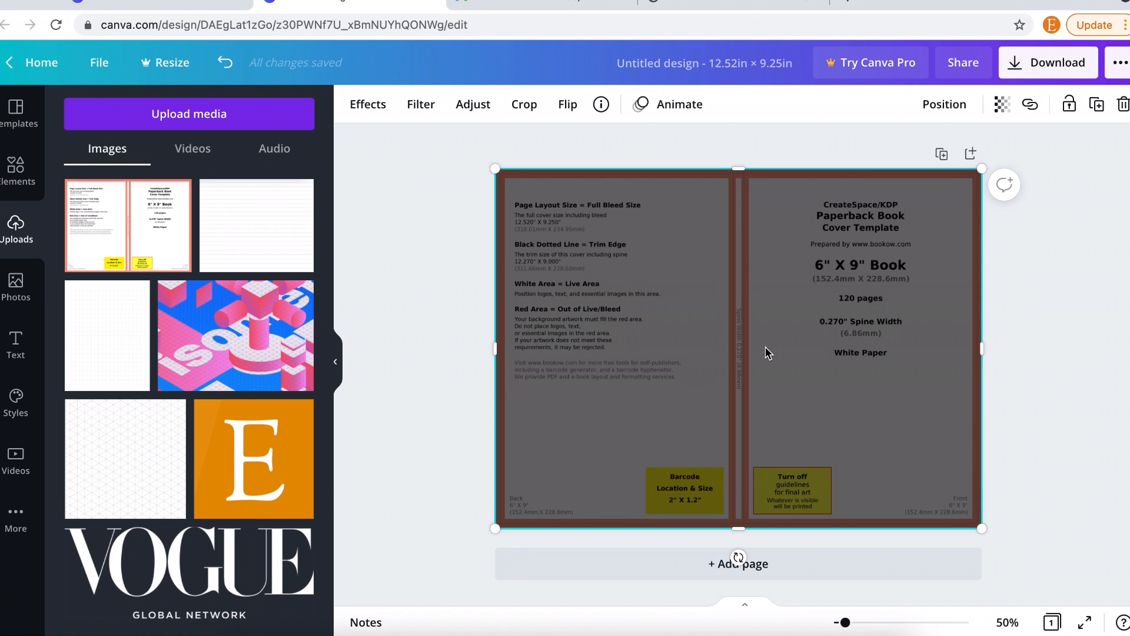
# - Search Elements graphics for 'music' and show more like the equalizer bars graphic
pyautogui.click(16, 176)
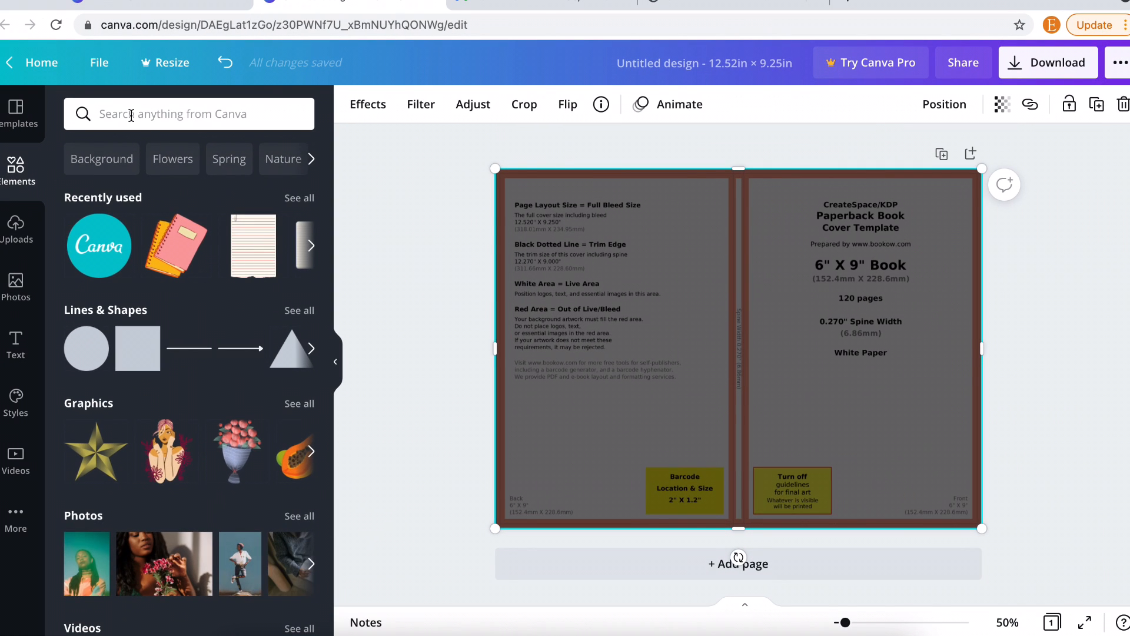
pyautogui.click(131, 114)
pyautogui.write('mu')
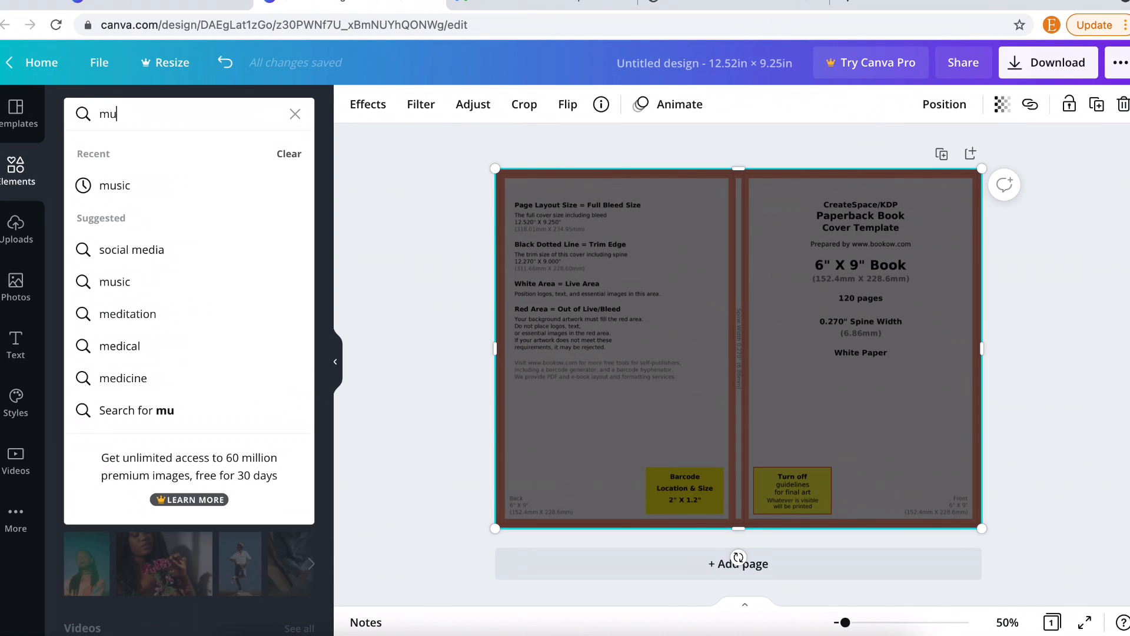
pyautogui.write('sic')
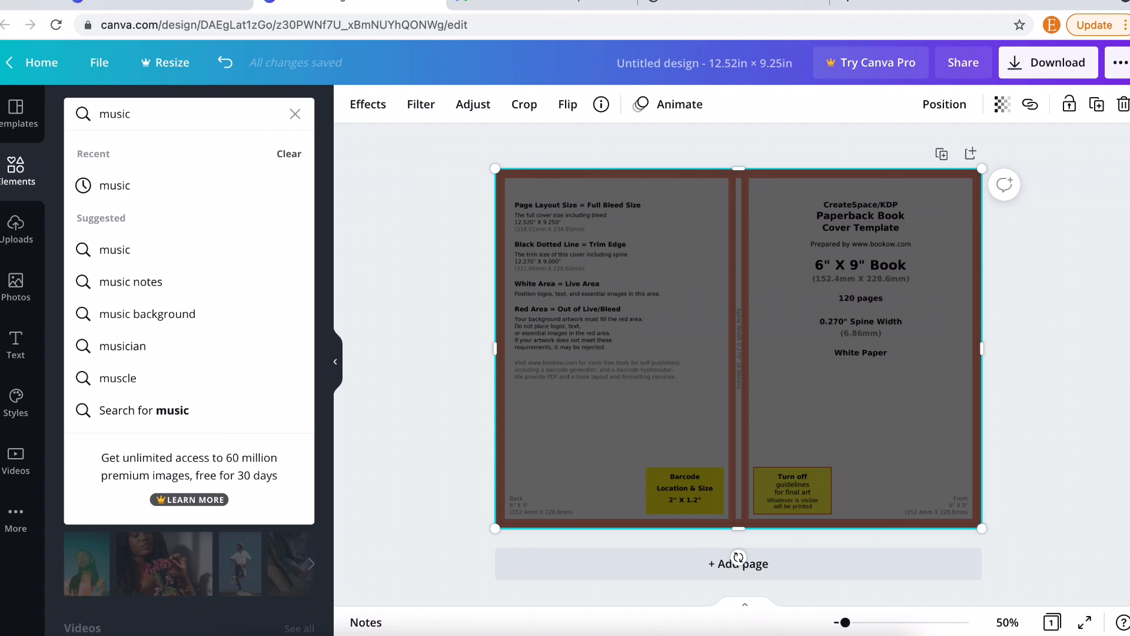
pyautogui.press('Return')
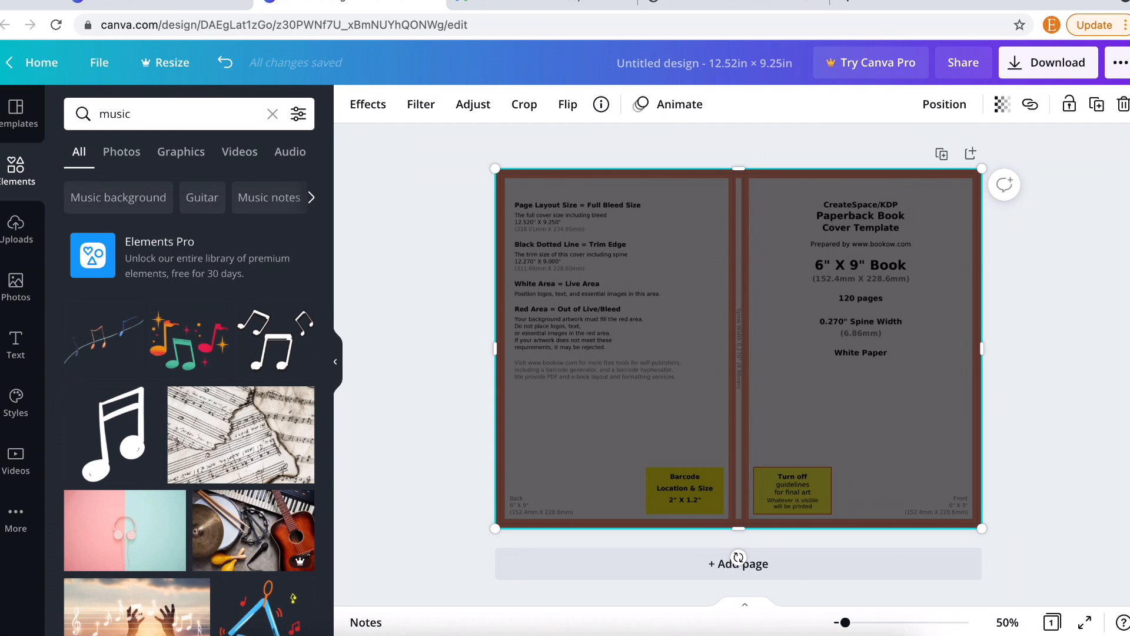
pyautogui.click(194, 154)
pyautogui.scroll(-2, 219, 419)
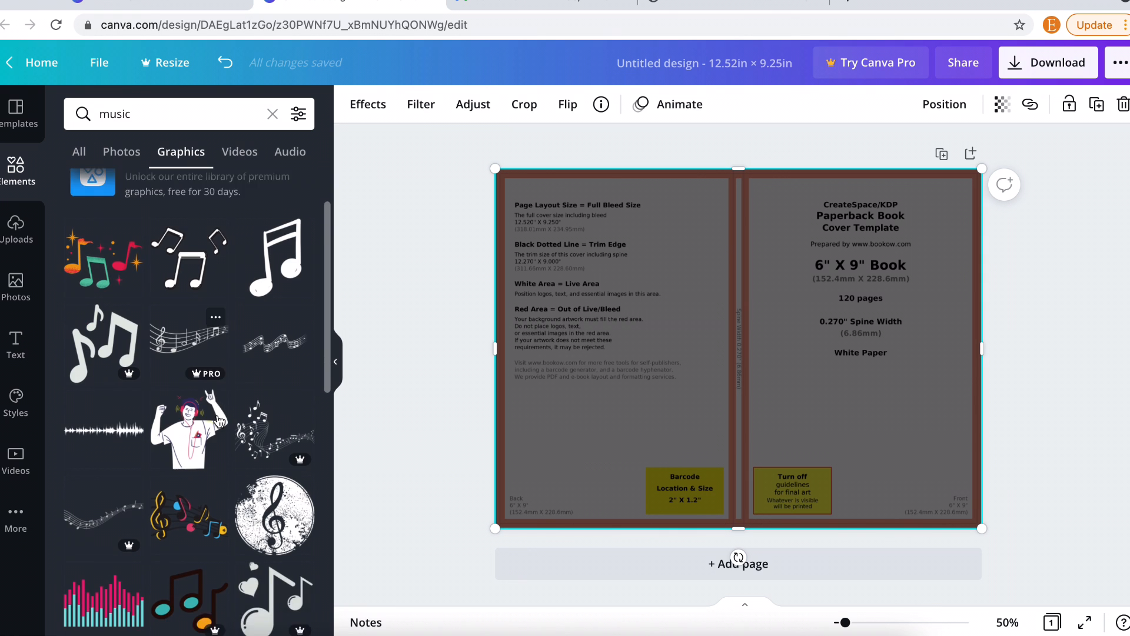
pyautogui.scroll(-2, 219, 419)
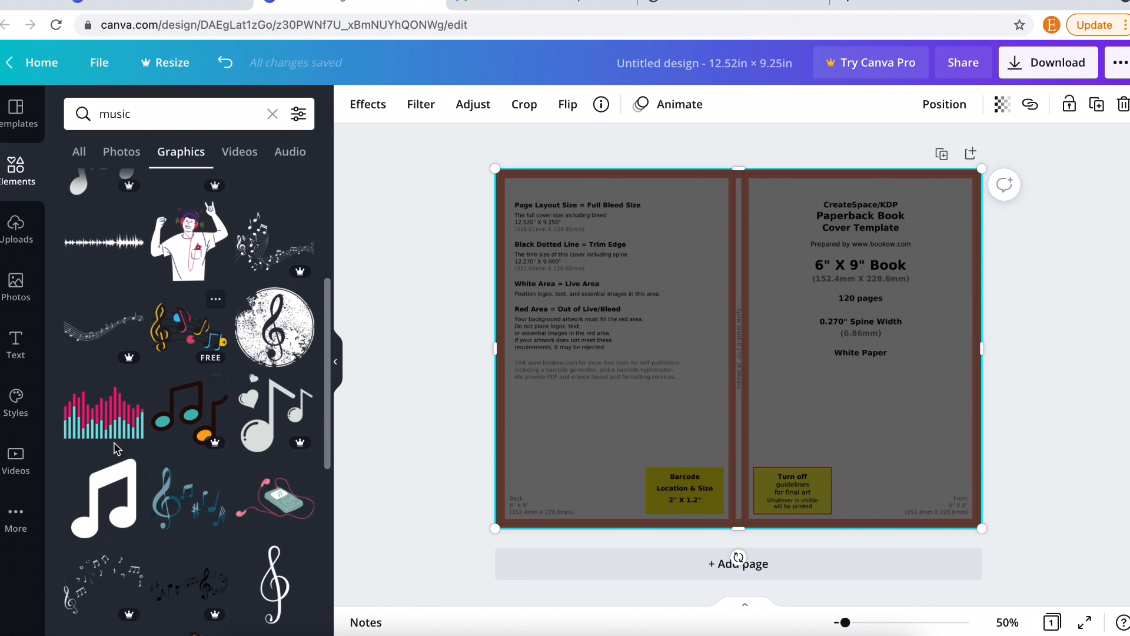
pyautogui.scroll(-1, 196, 507)
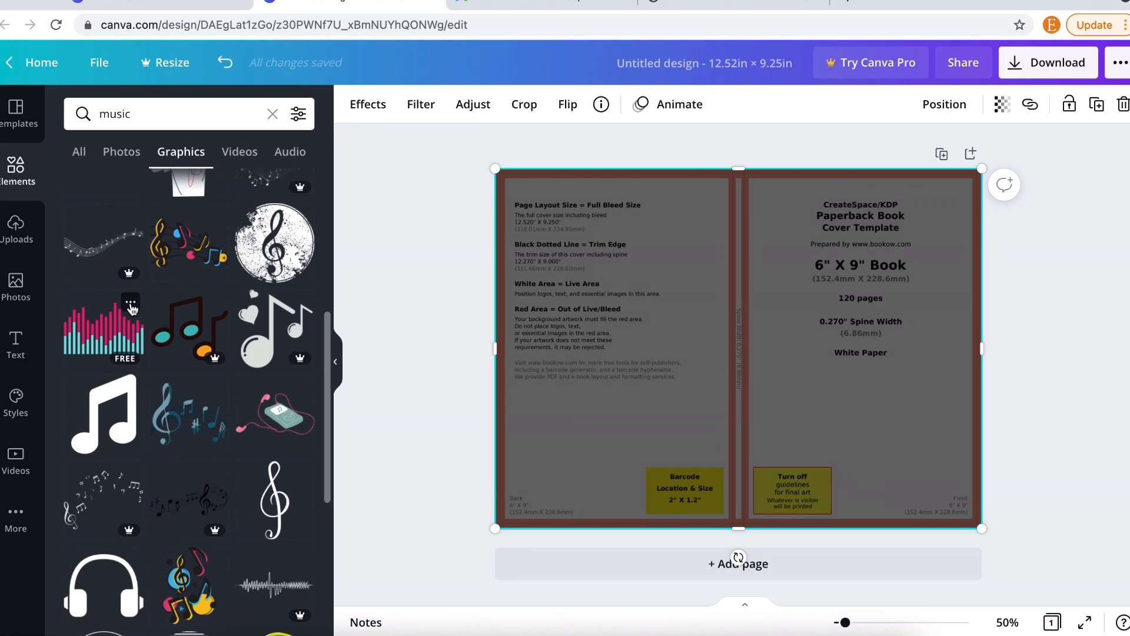
pyautogui.click(130, 306)
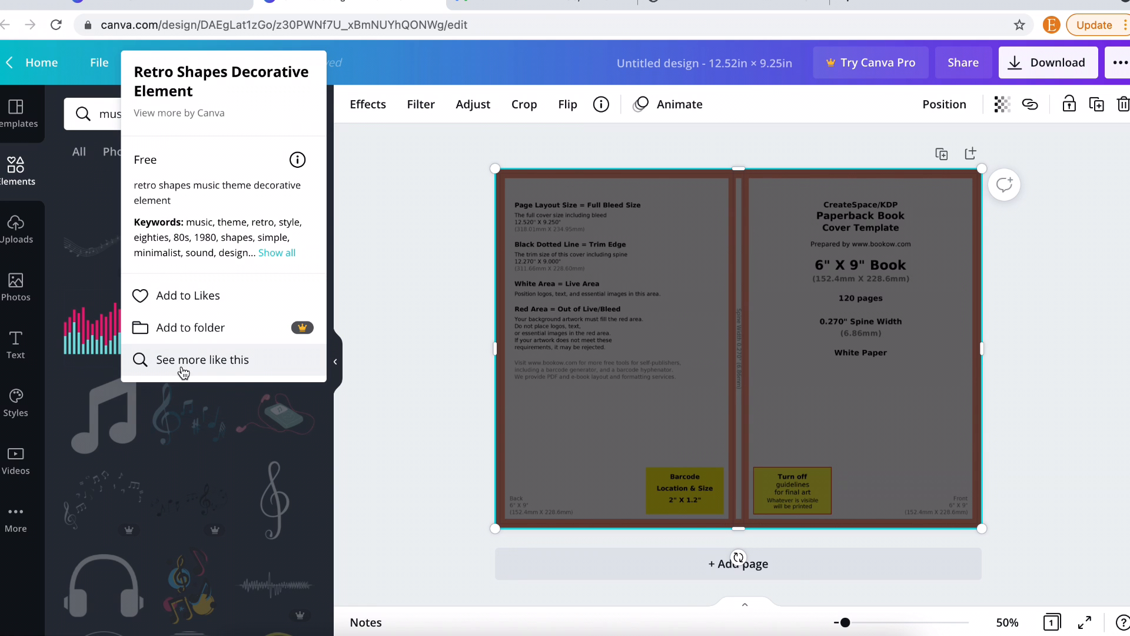
pyautogui.click(183, 360)
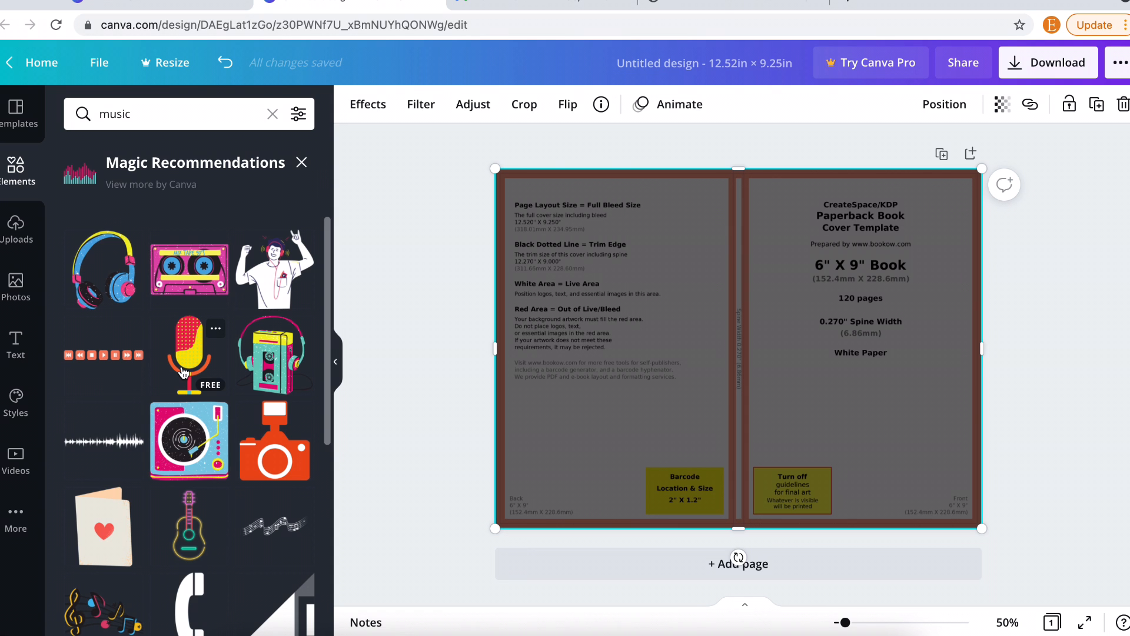
# - Add the player-control buttons row and the pink-and-teal equalizer, placing the bars low over the spine
pyautogui.click(91, 354)
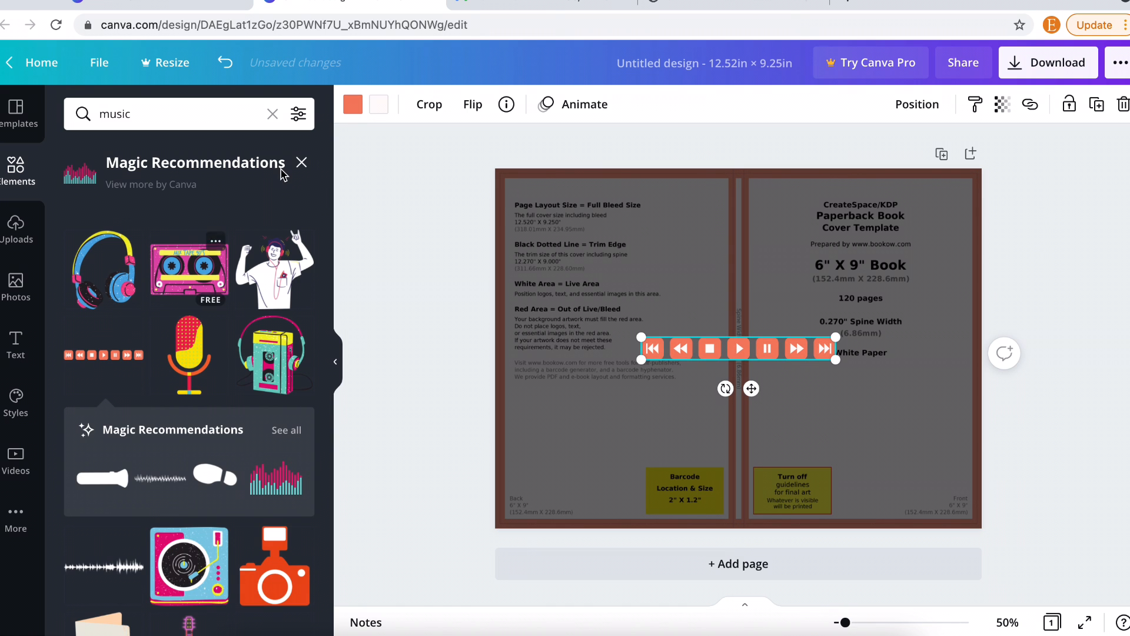
pyautogui.click(289, 476)
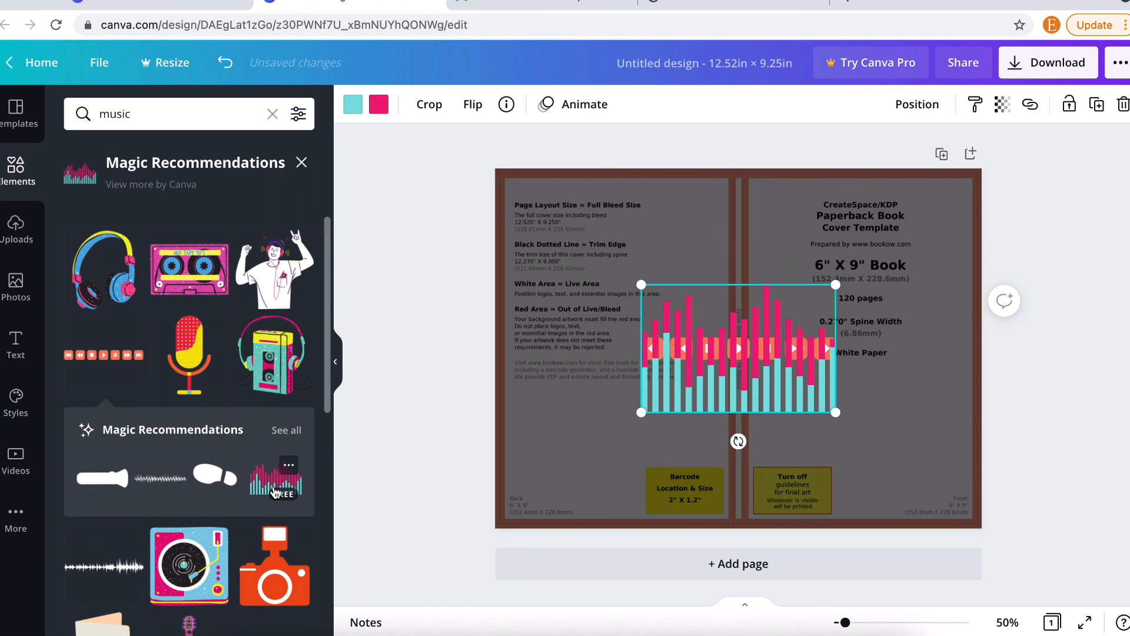
pyautogui.moveTo(686, 362); pyautogui.dragTo(609, 442)
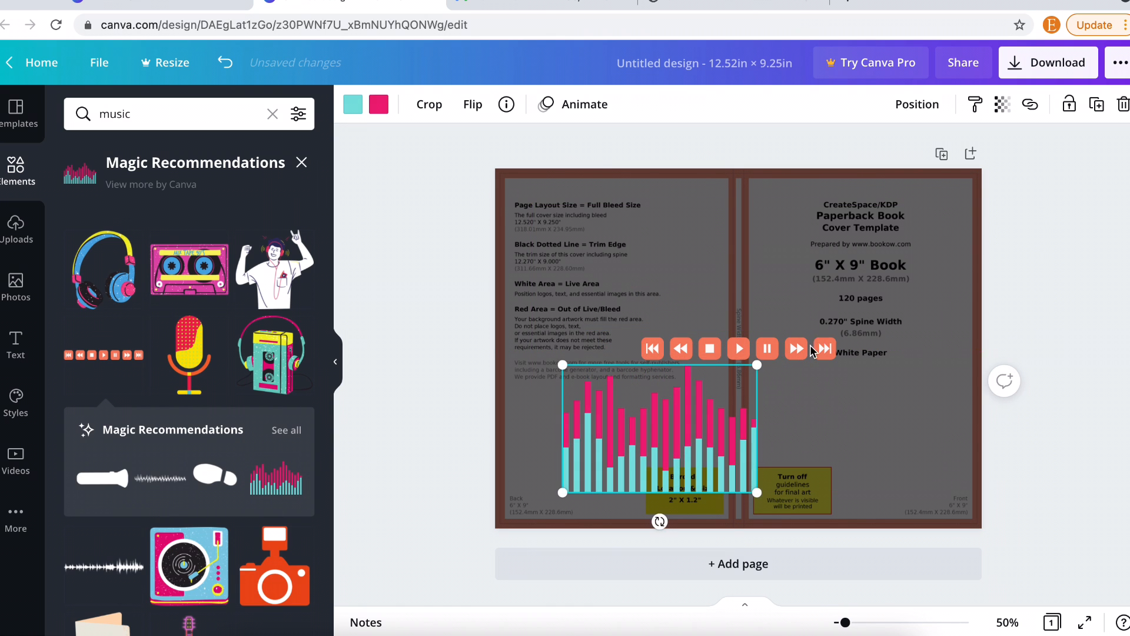
pyautogui.moveTo(809, 350); pyautogui.dragTo(882, 316)
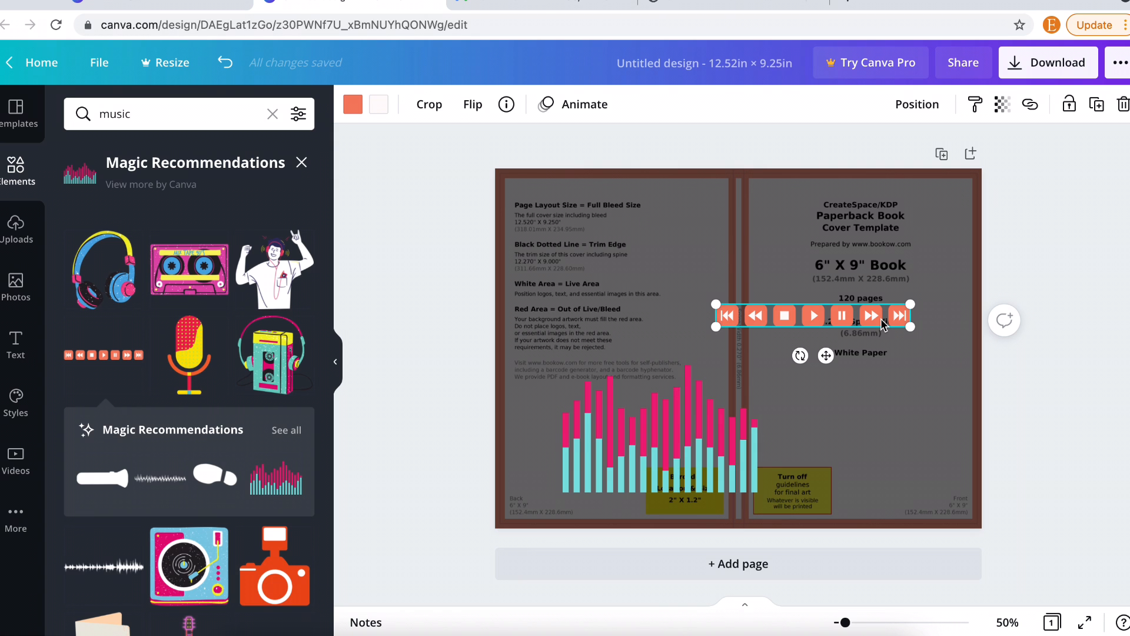
# - Recolour the equalizer's pink, teal and black bars so the whole graphic is white
pyautogui.click(660, 418)
pyautogui.click(366, 104)
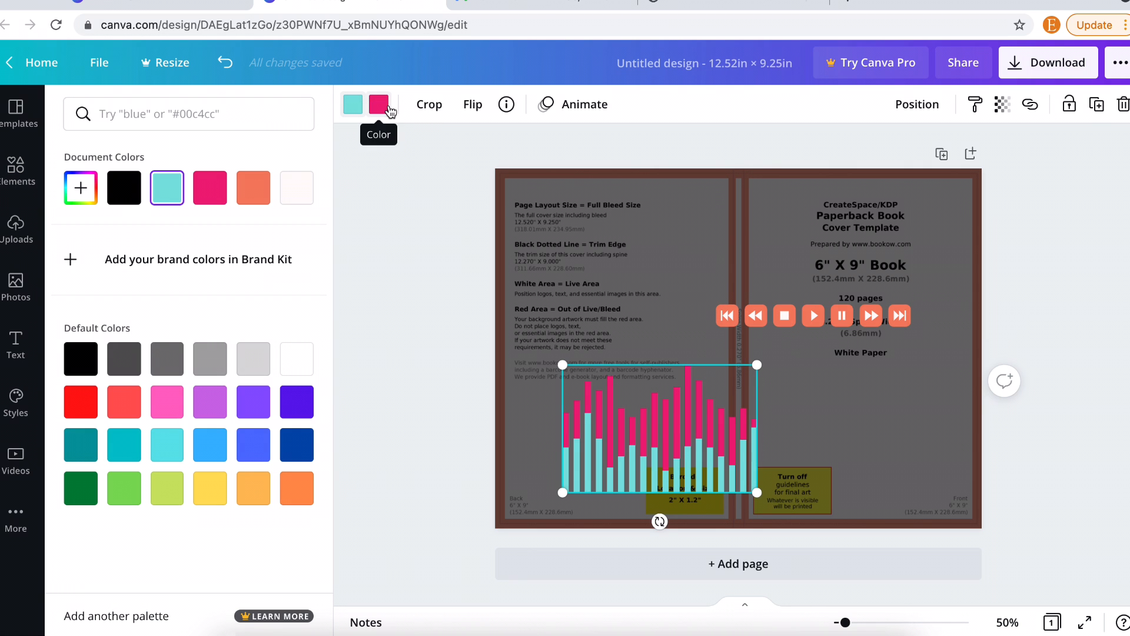
pyautogui.click(380, 105)
pyautogui.click(124, 187)
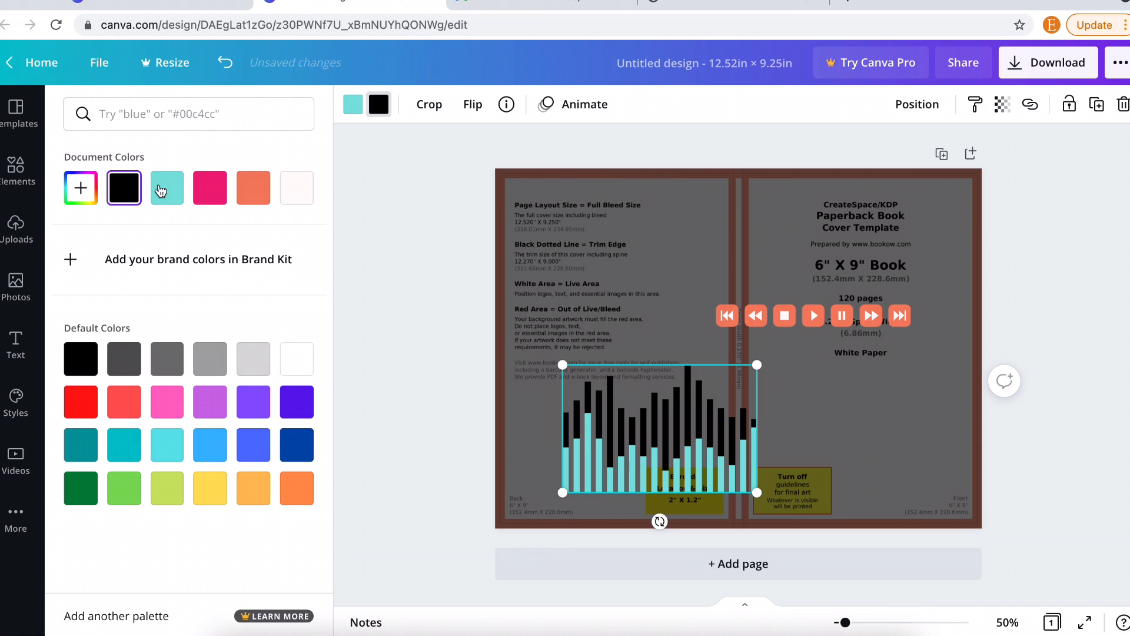
pyautogui.click(353, 107)
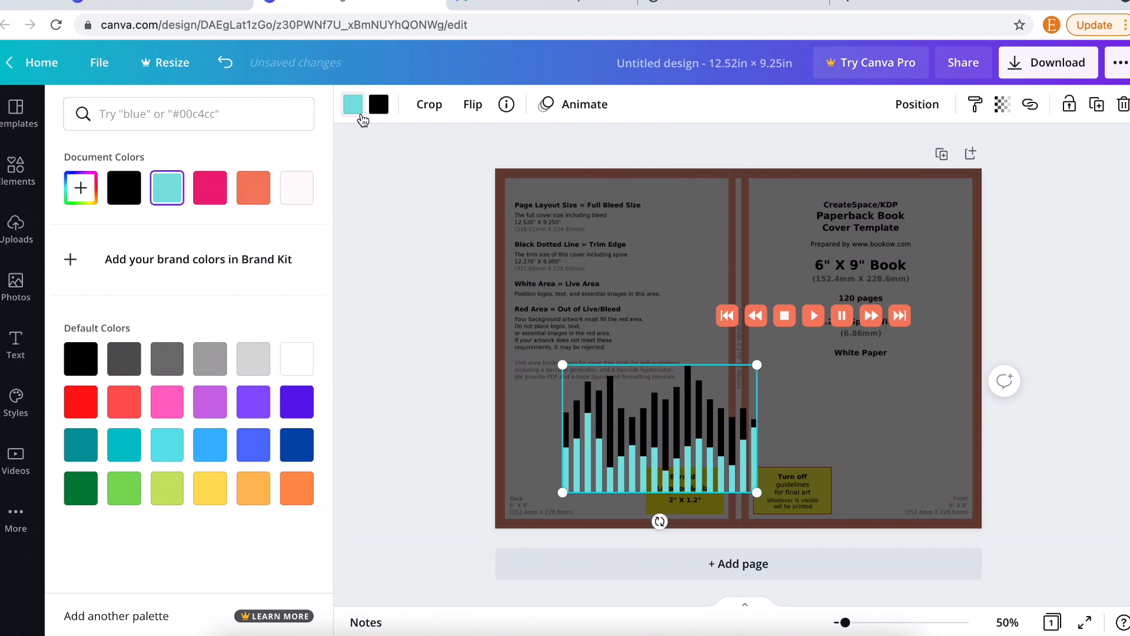
pyautogui.click(361, 117)
pyautogui.click(357, 115)
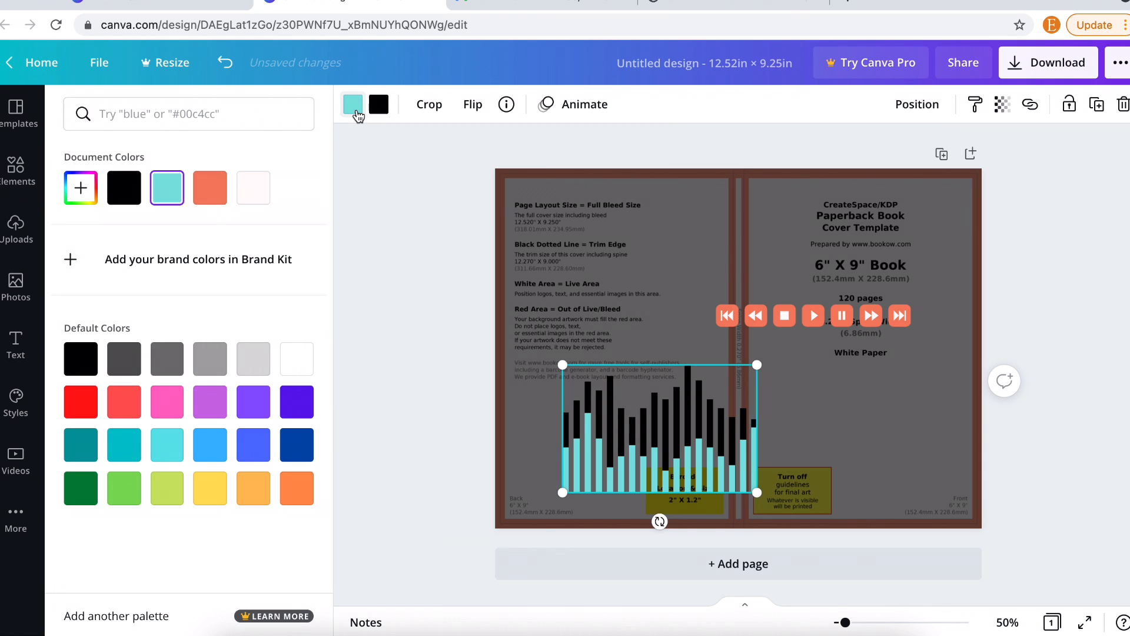
pyautogui.click(296, 359)
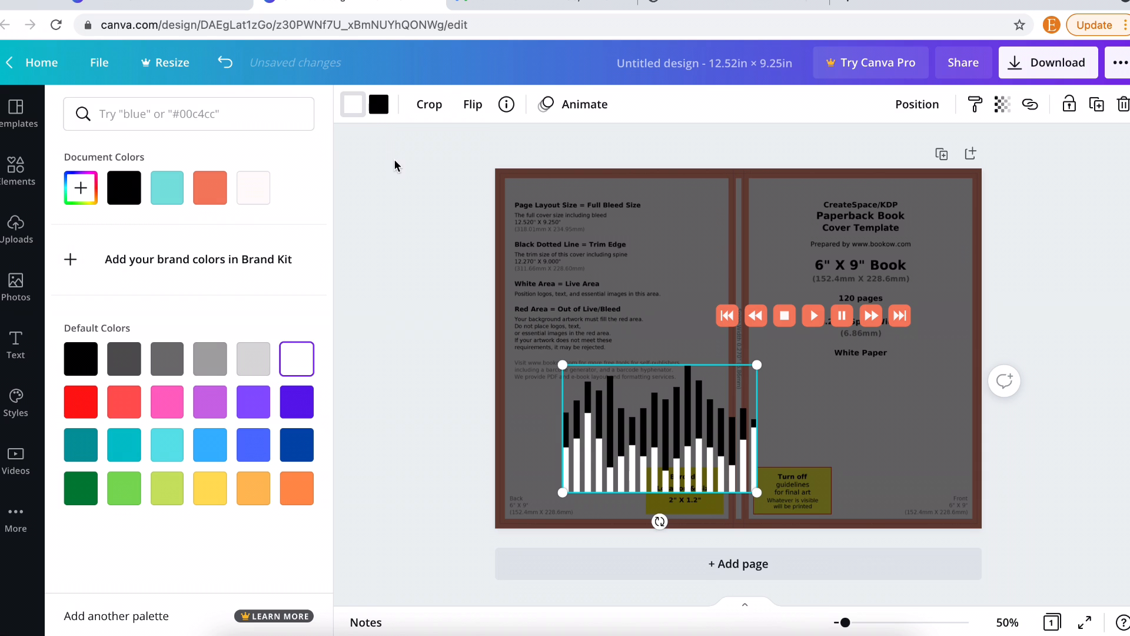
pyautogui.click(378, 106)
pyautogui.click(296, 359)
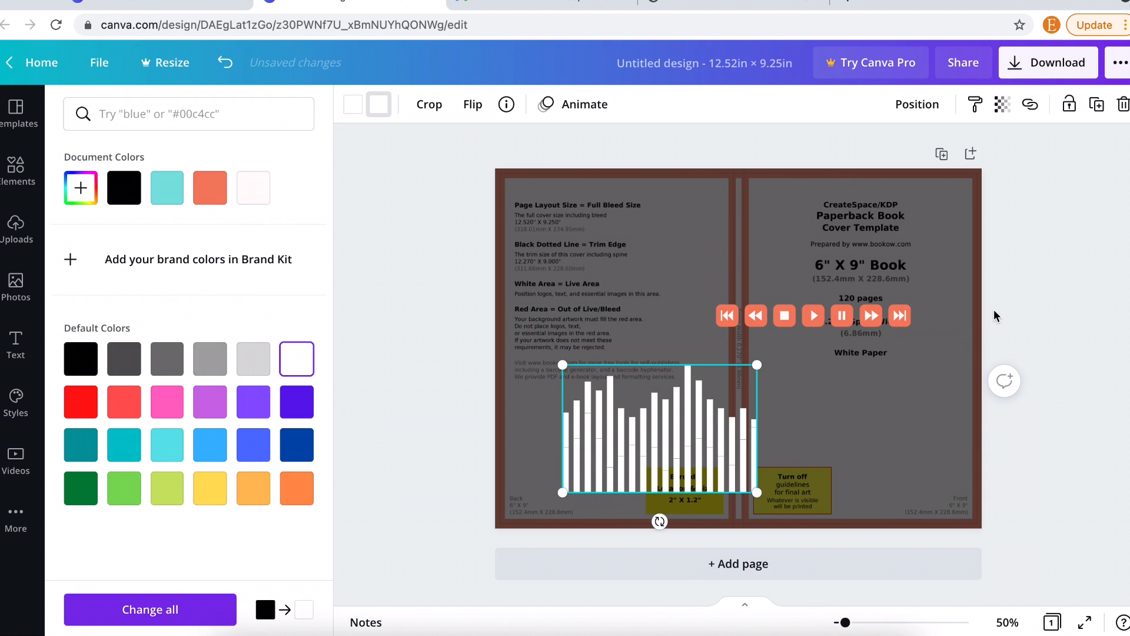
# - Make the player-control icons black and move the bar chart to the back cover's bottom-left corner
pyautogui.click(881, 315)
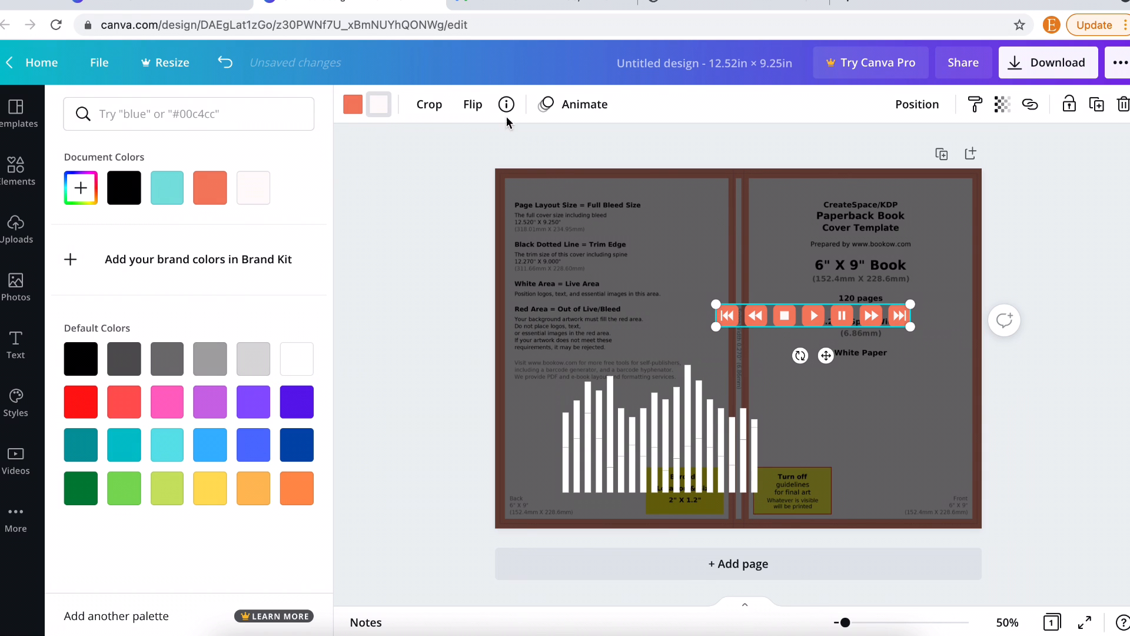
pyautogui.click(352, 109)
pyautogui.click(123, 187)
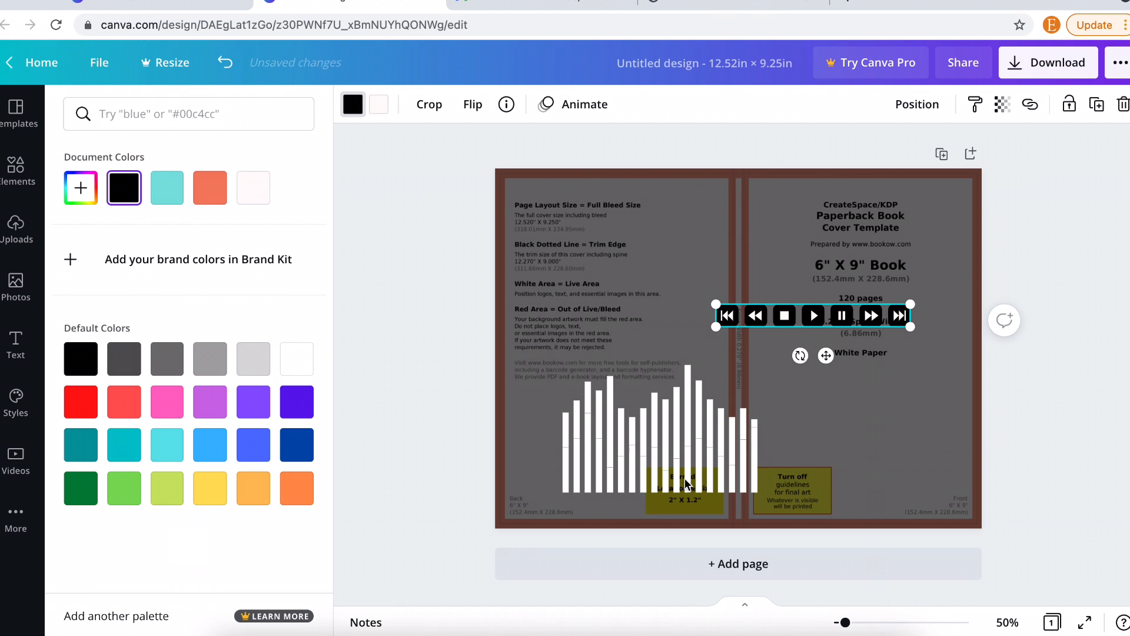
pyautogui.moveTo(686, 483); pyautogui.dragTo(610, 518)
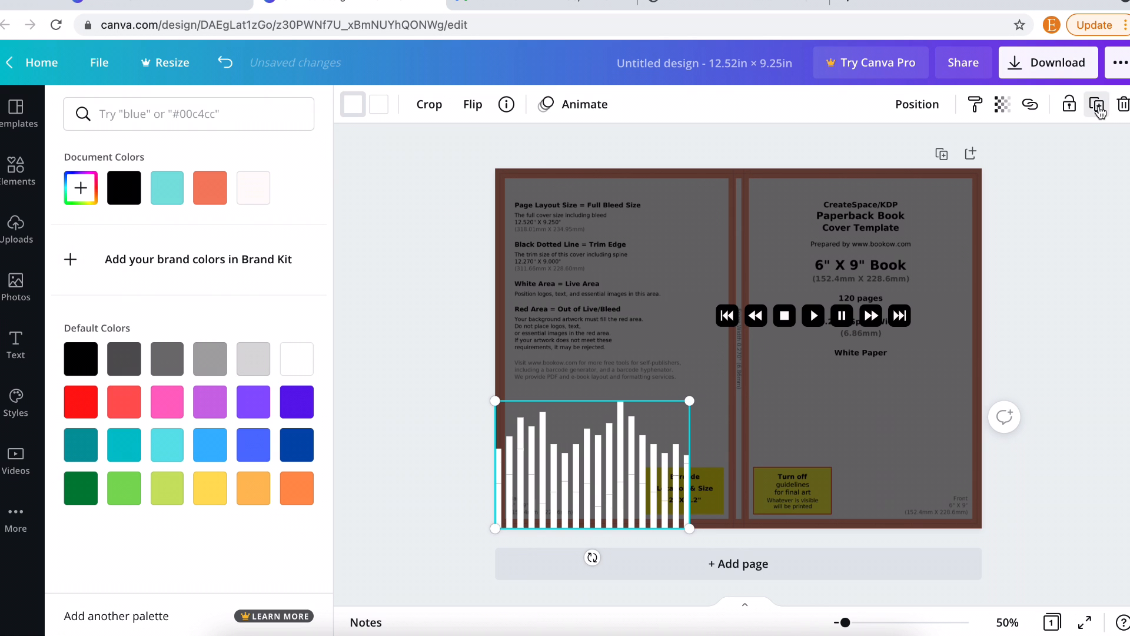
# - Put an enlarged copy of the bar chart along the front cover's bottom edge and delete the original
pyautogui.click(1098, 108)
pyautogui.moveTo(622, 465); pyautogui.dragTo(901, 454)
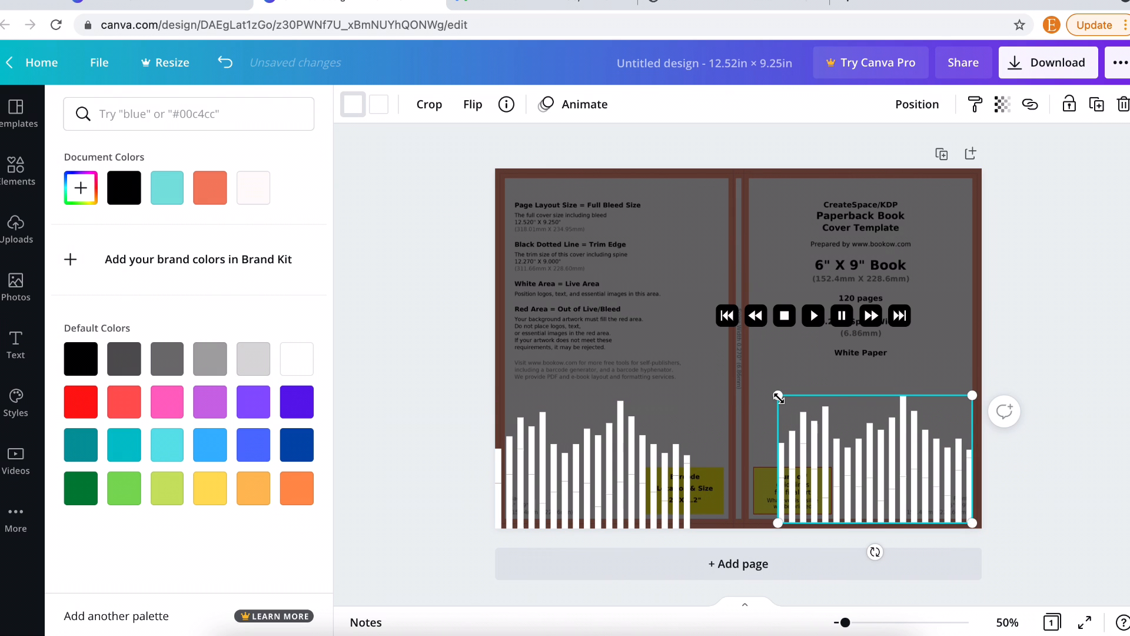
pyautogui.moveTo(778, 397); pyautogui.dragTo(716, 396)
pyautogui.moveTo(827, 438); pyautogui.dragTo(828, 446)
pyautogui.click(625, 483)
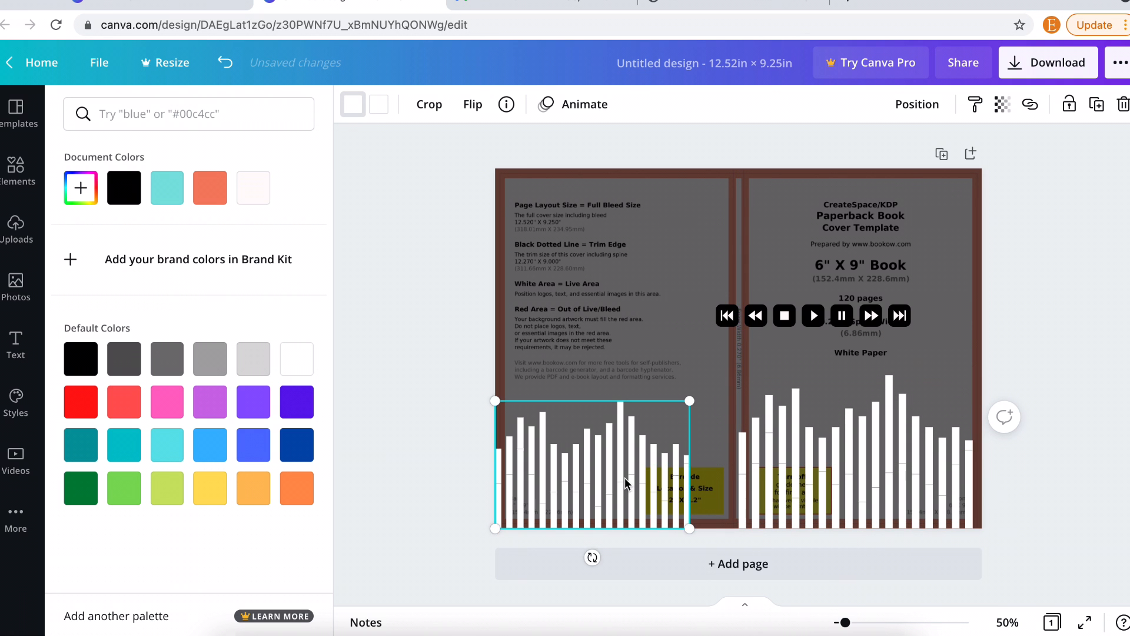
pyautogui.press('Delete')
# - Duplicate the bar chart across the back cover and spine, then centre and narrow the player controls
pyautogui.click(788, 485)
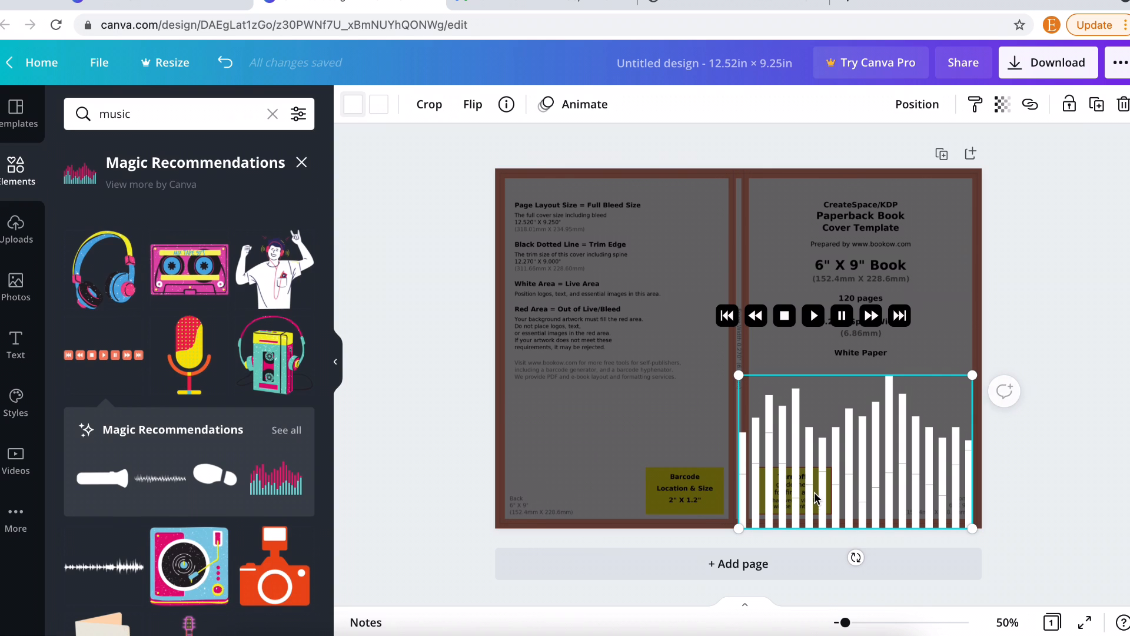
pyautogui.click(1096, 104)
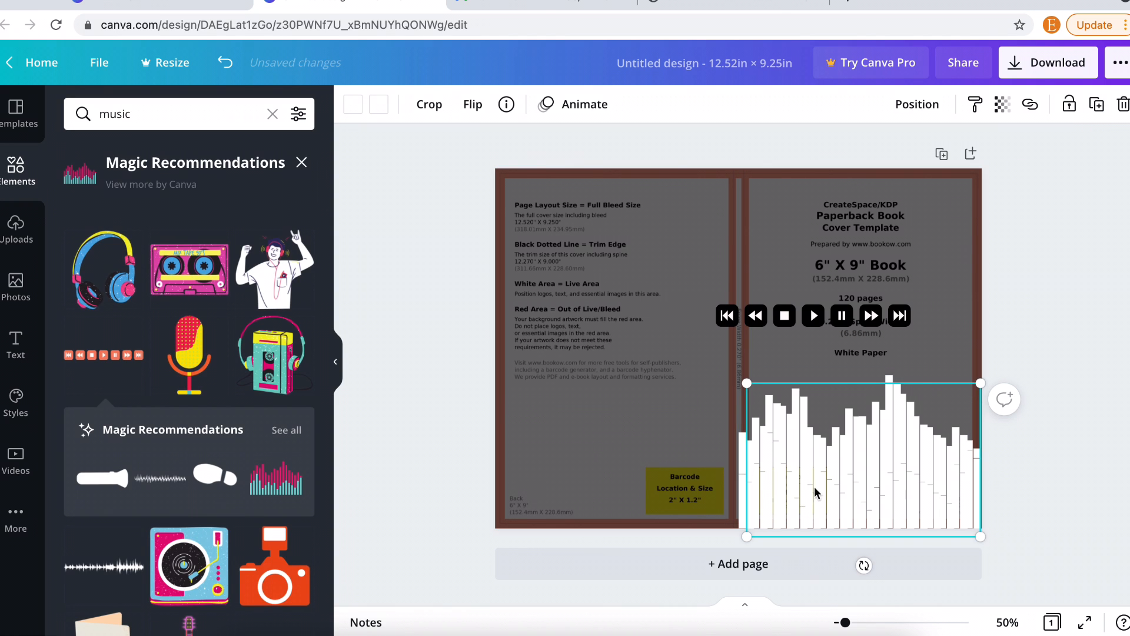
pyautogui.moveTo(754, 491); pyautogui.dragTo(561, 479)
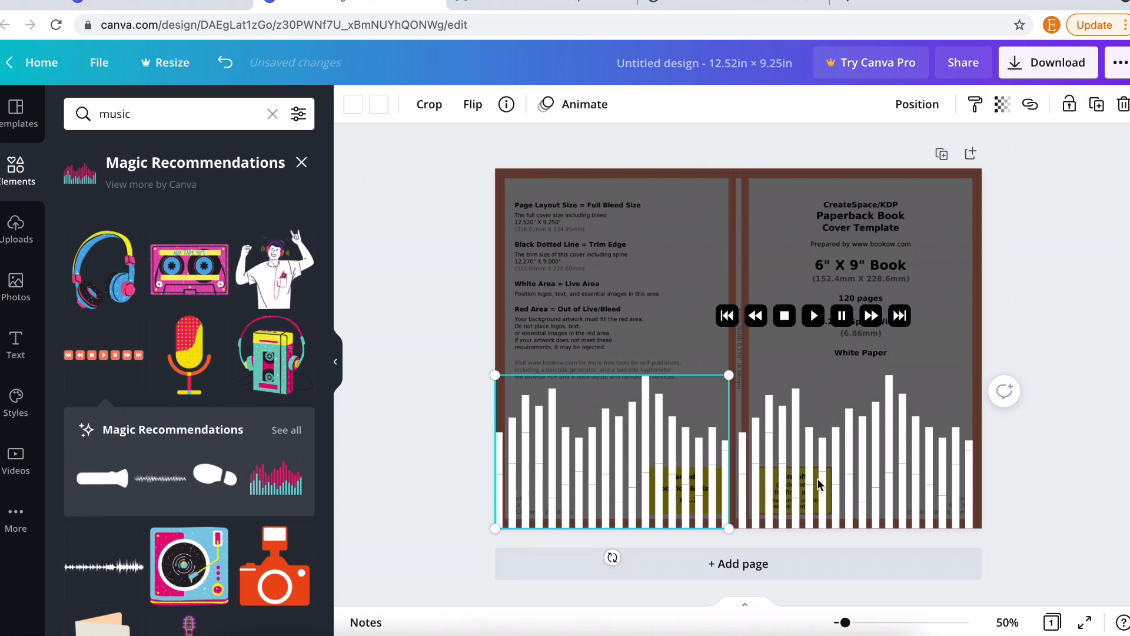
pyautogui.moveTo(855, 480); pyautogui.dragTo(860, 475)
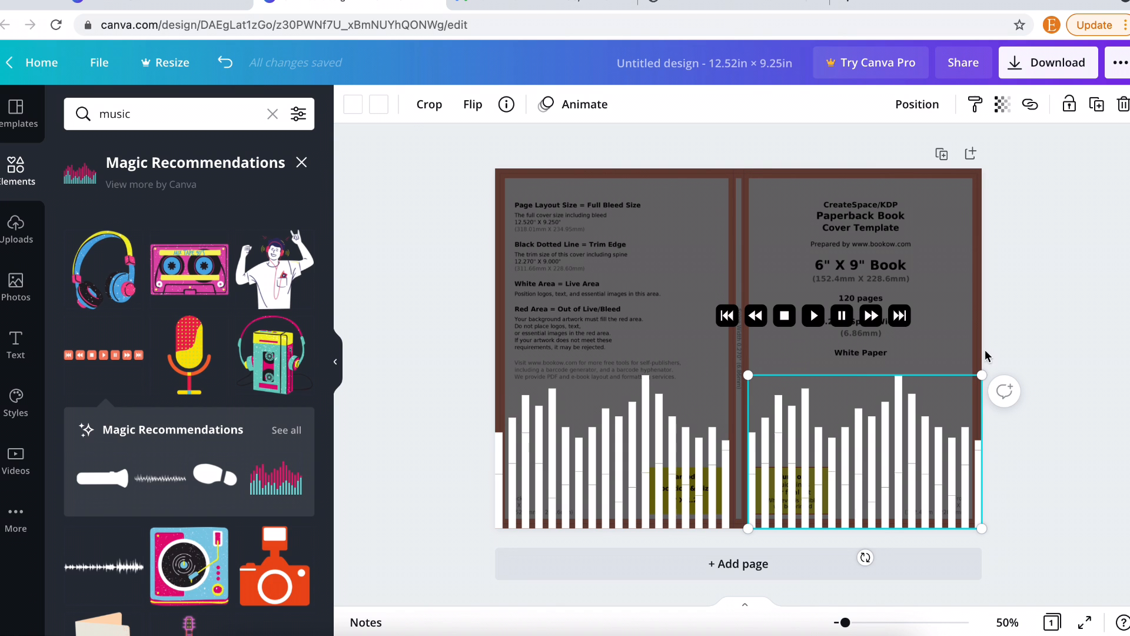
pyautogui.moveTo(835, 319); pyautogui.dragTo(890, 302)
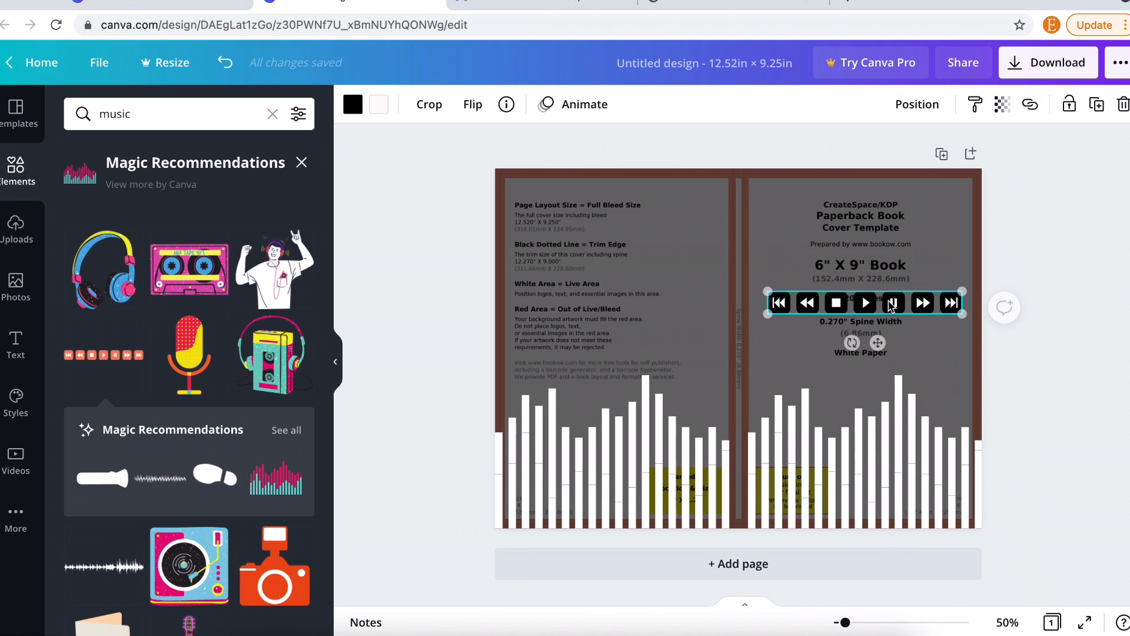
pyautogui.moveTo(962, 302); pyautogui.dragTo(884, 303)
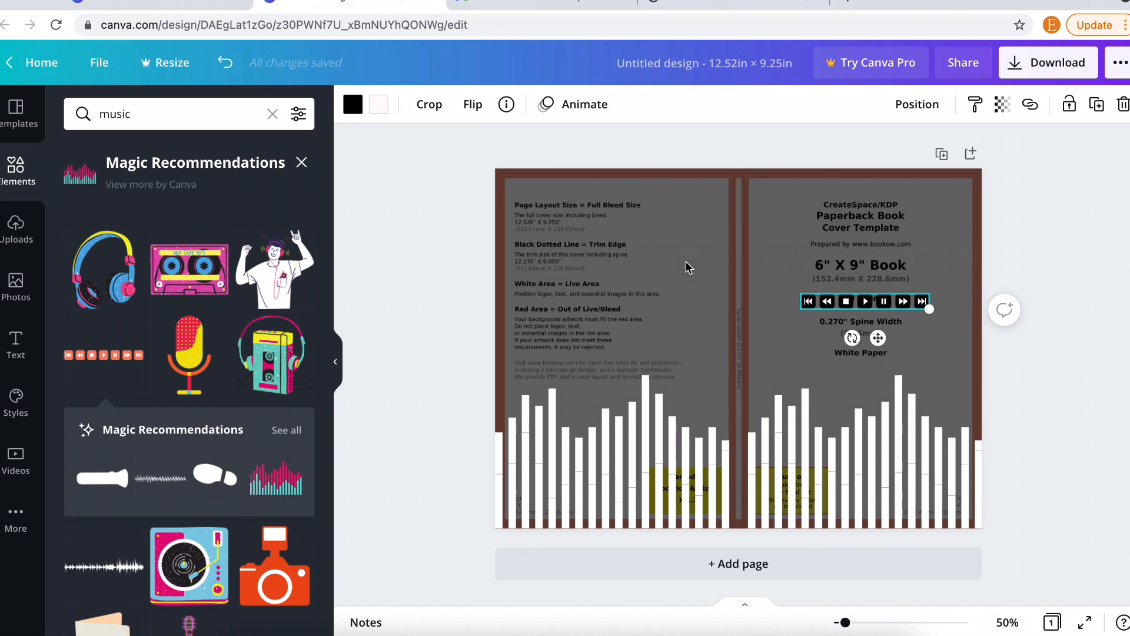
# - Add the DAZZLE / eau de parfum text style to the front cover and shrink it
pyautogui.click(13, 345)
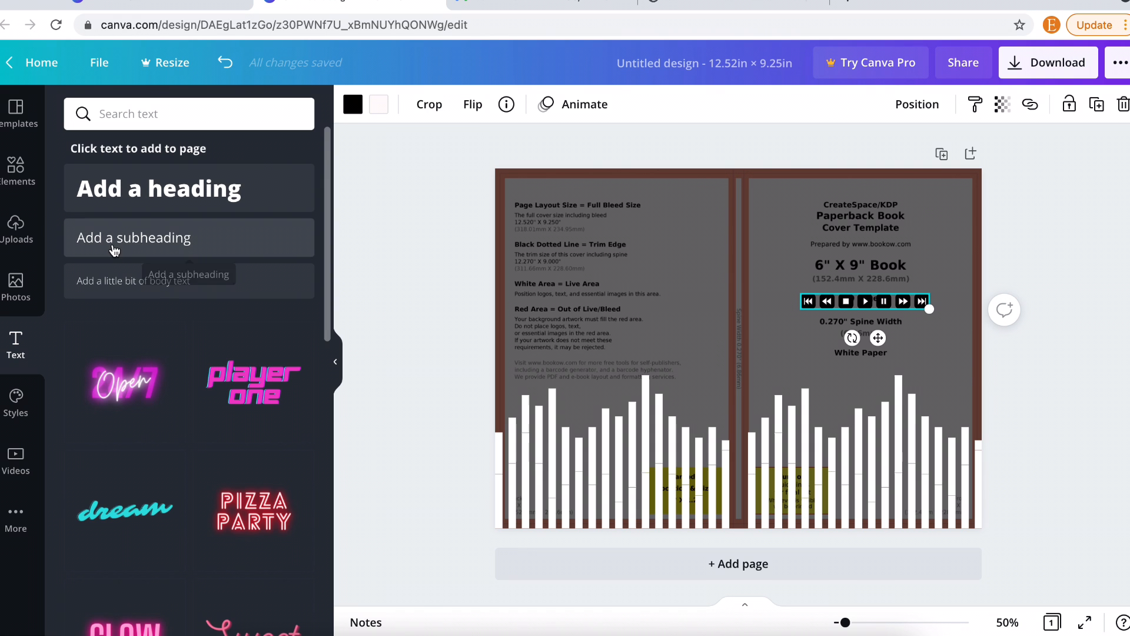
pyautogui.scroll(-4, 130, 352)
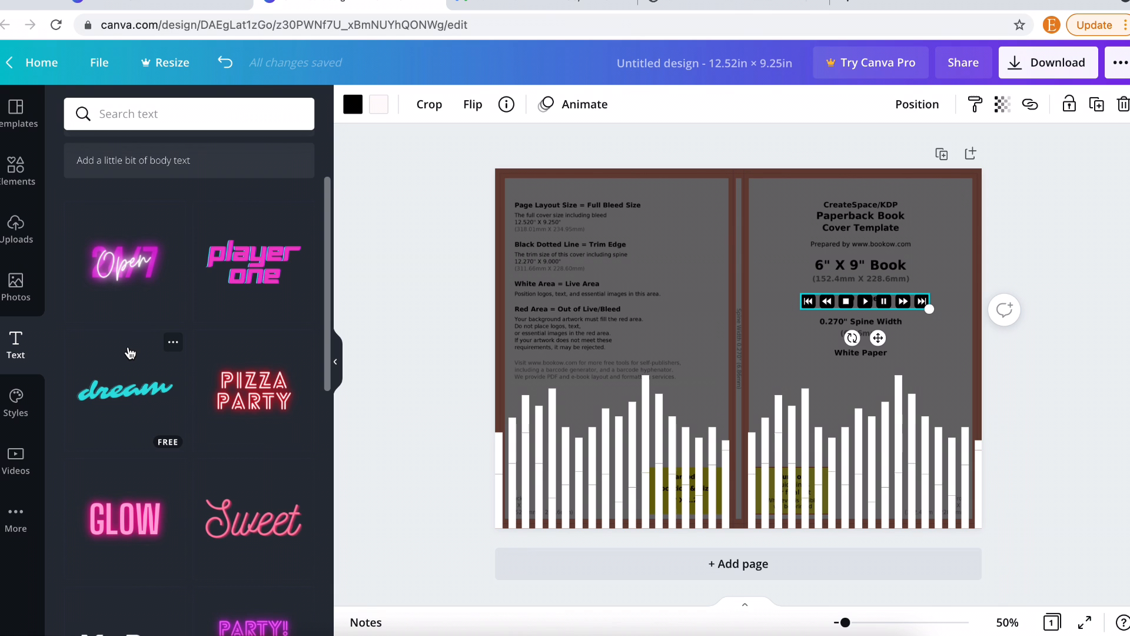
pyautogui.scroll(-10, 172, 459)
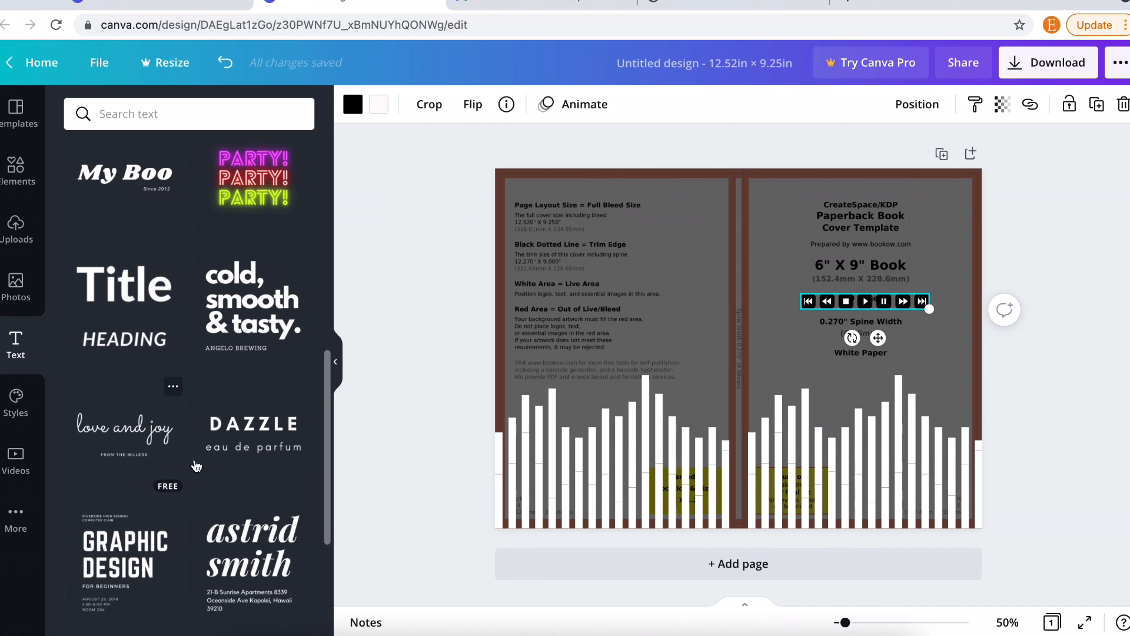
pyautogui.scroll(3, 238, 437)
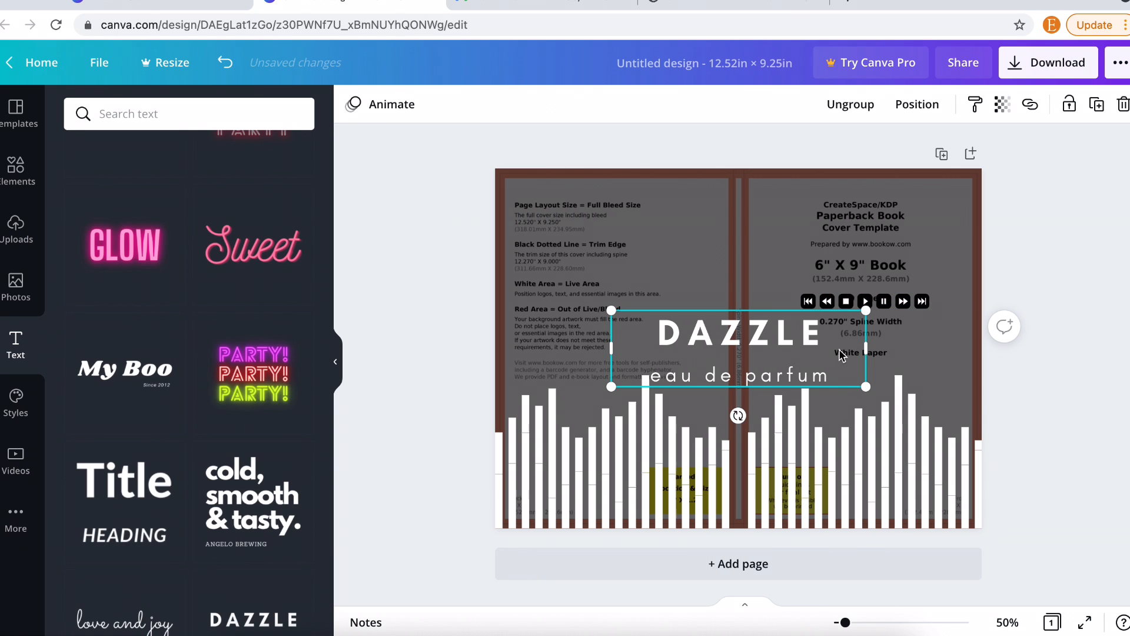
pyautogui.moveTo(826, 308); pyautogui.dragTo(942, 204)
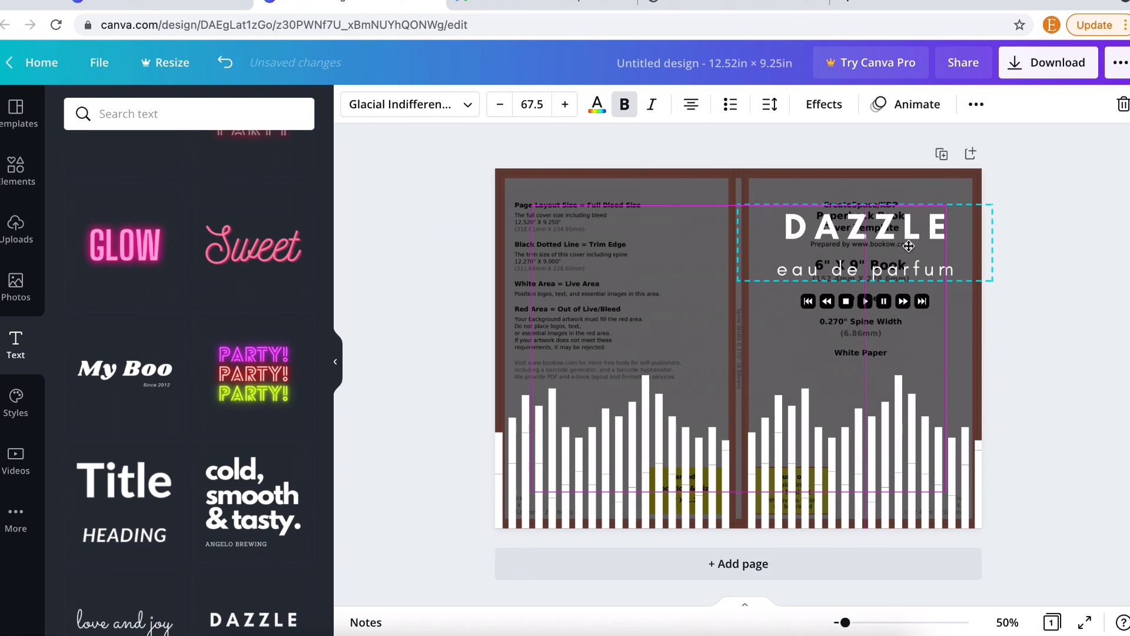
pyautogui.moveTo(985, 281); pyautogui.dragTo(890, 277)
# - Ungroup the DAZZLE title and eau de parfum subtitle into separate text items
pyautogui.click(841, 248)
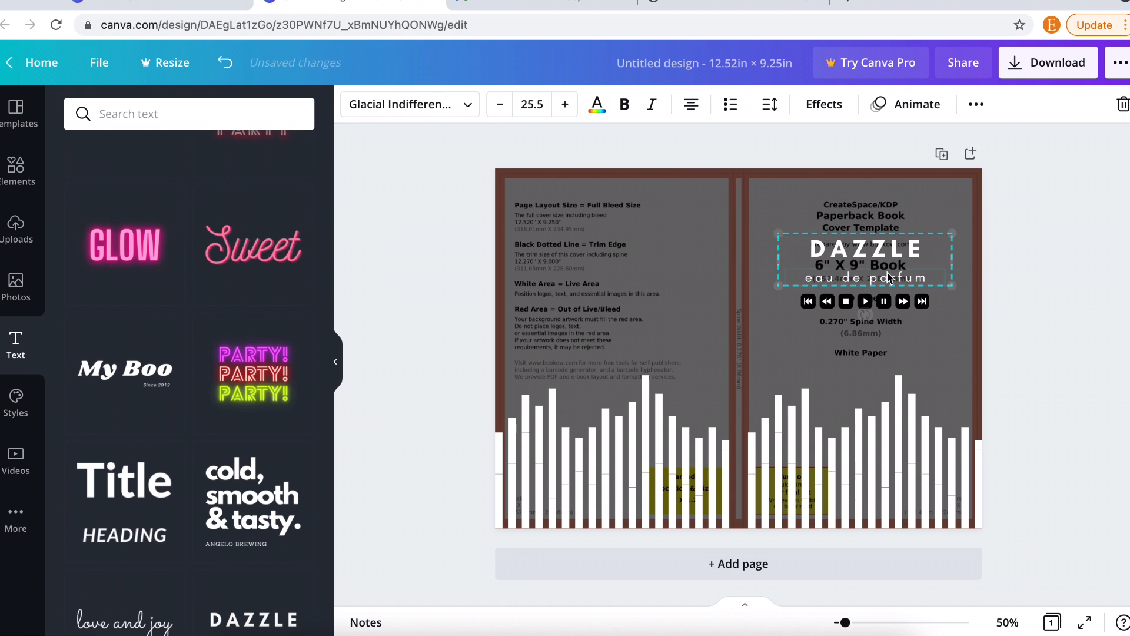
pyautogui.click(976, 105)
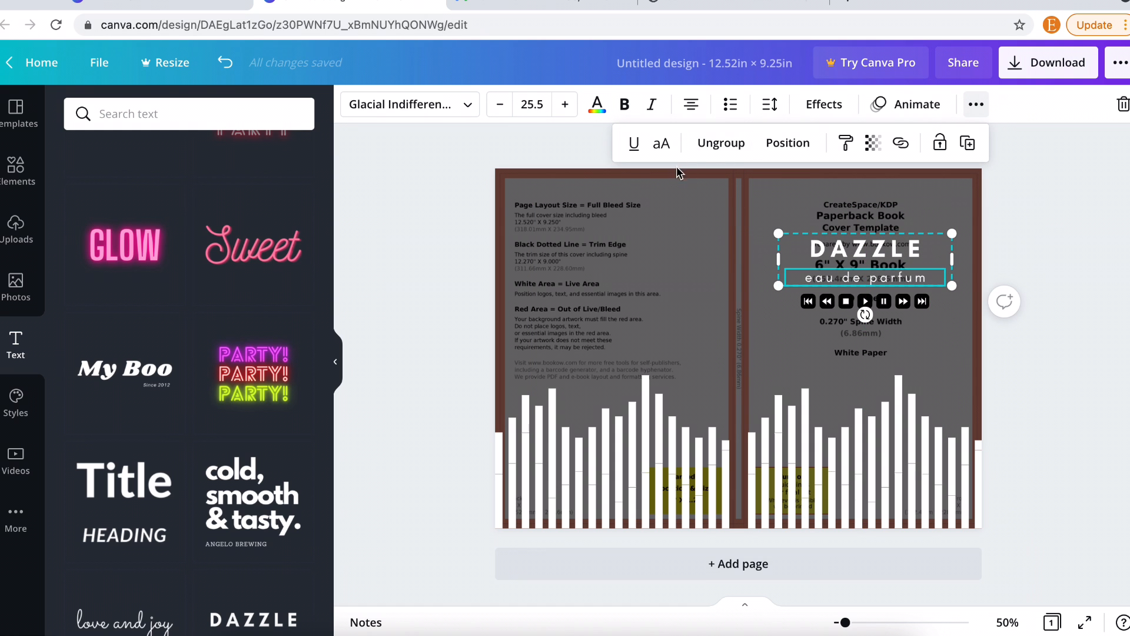
pyautogui.click(720, 143)
pyautogui.click(876, 253)
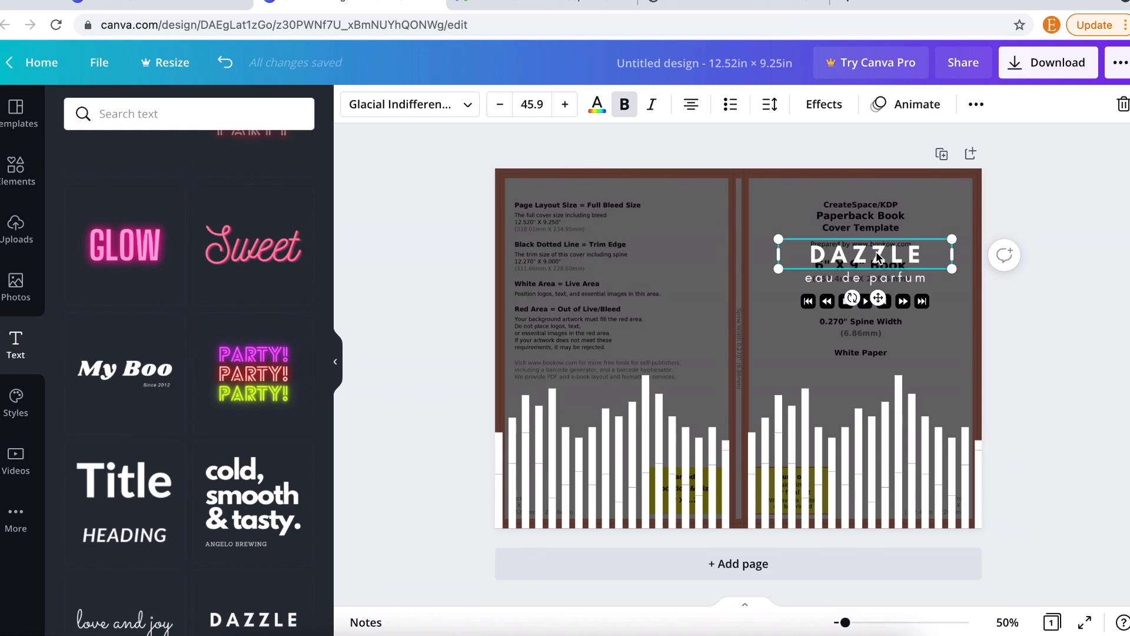
# - Replace 'DAZZLE' with 'MUSIC' and 'eau de parfum' with 'writing notebook'
pyautogui.doubleClick(875, 252)
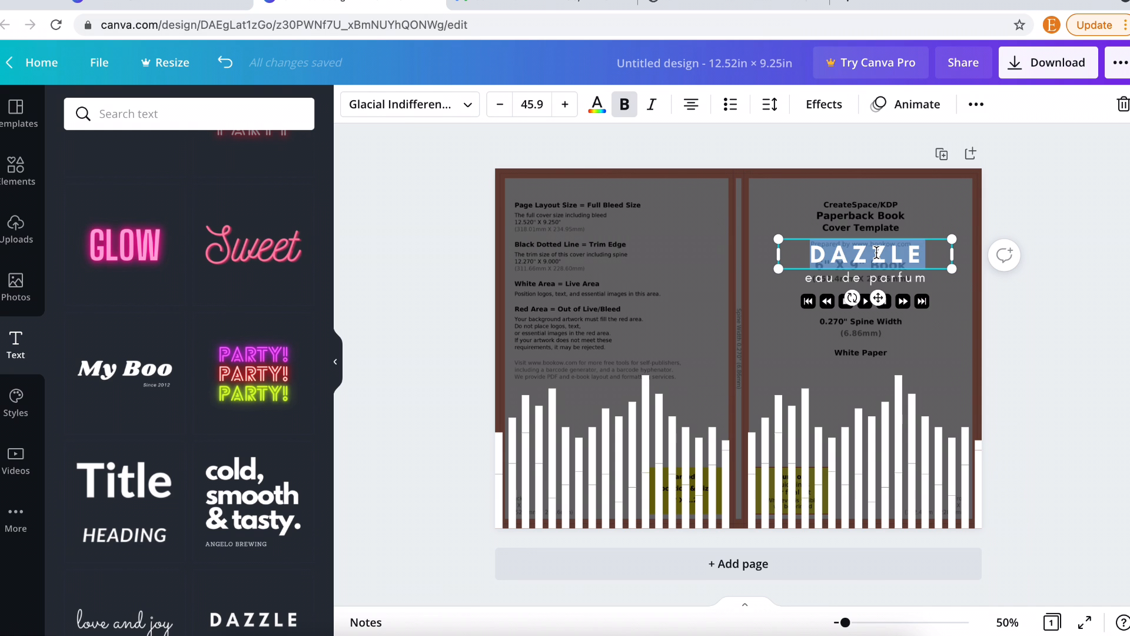
pyautogui.write('MUSIC')
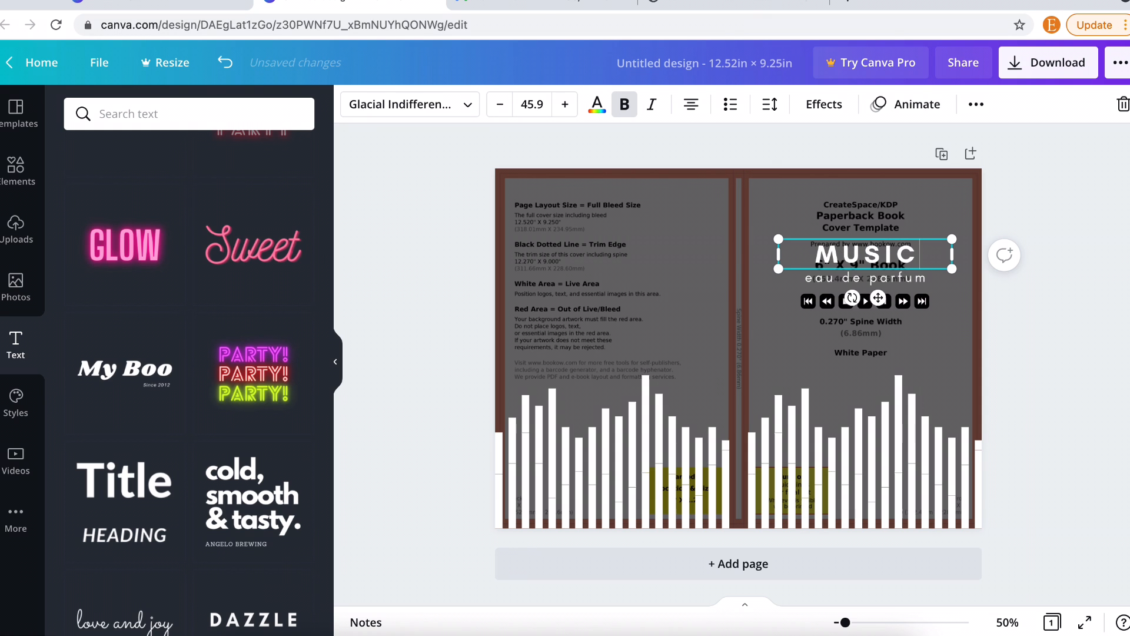
pyautogui.doubleClick(858, 277)
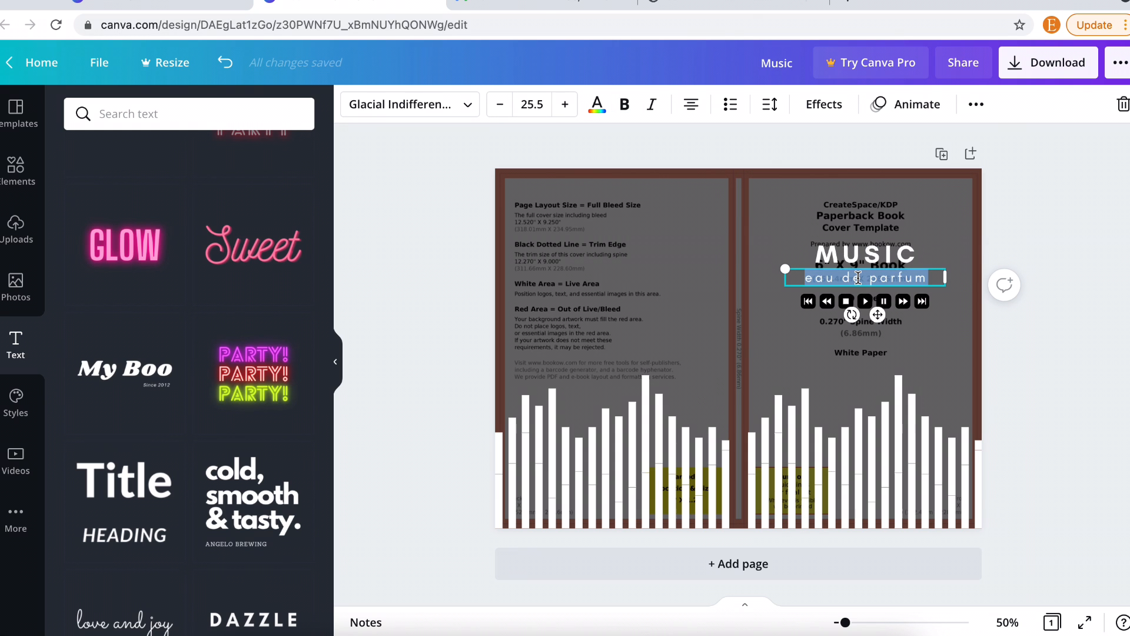
pyautogui.write('w')
pyautogui.press('BackSpace')
pyautogui.write('w')
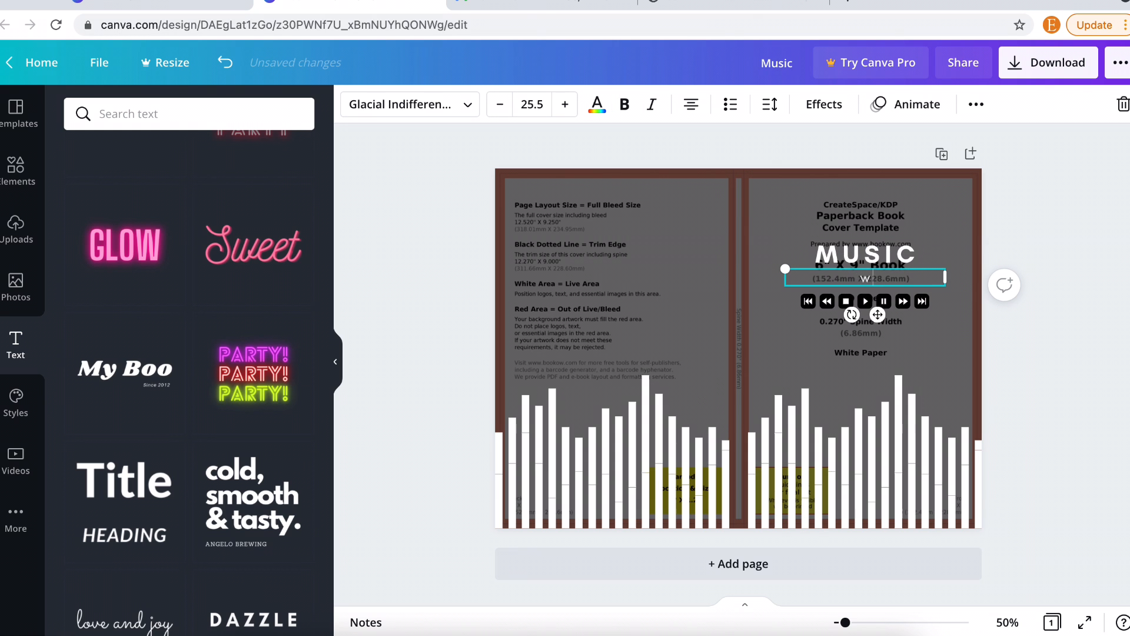
pyautogui.write('riting notebook')
# - Delete the bookow cover template background image
pyautogui.click(568, 238)
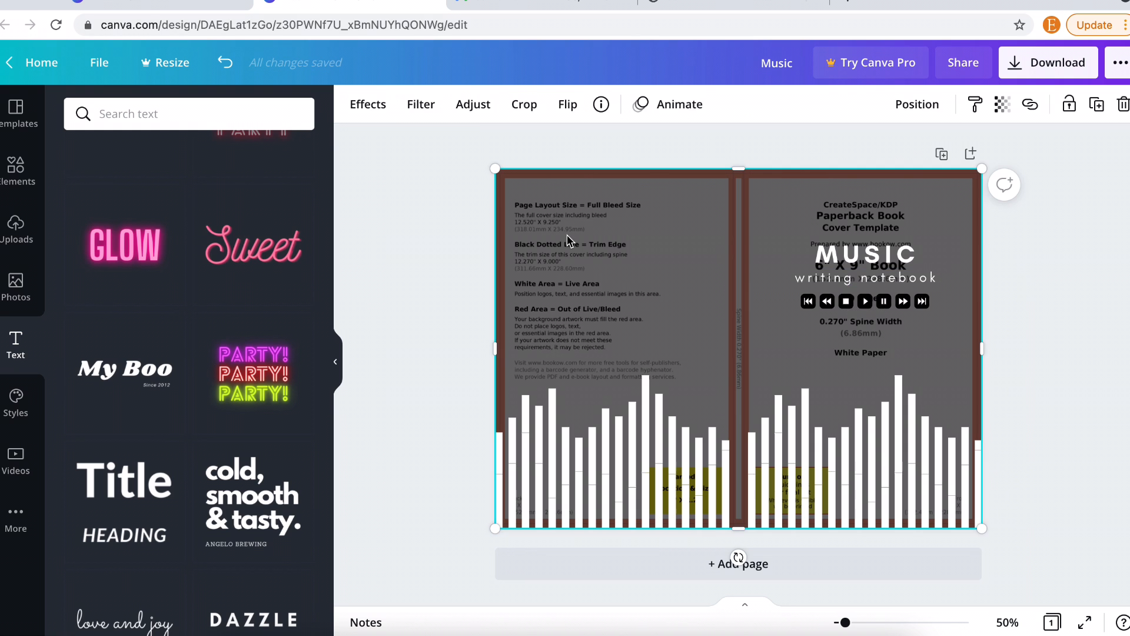
pyautogui.press('Delete')
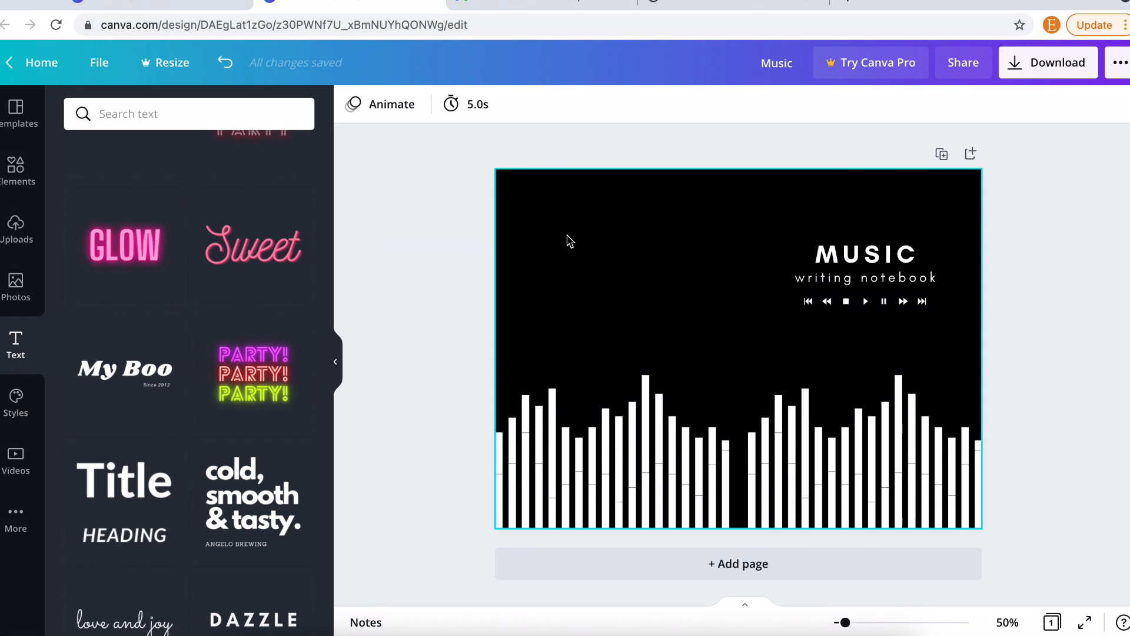
# - Download the cover with File type set to PDF Print
pyautogui.click(1048, 64)
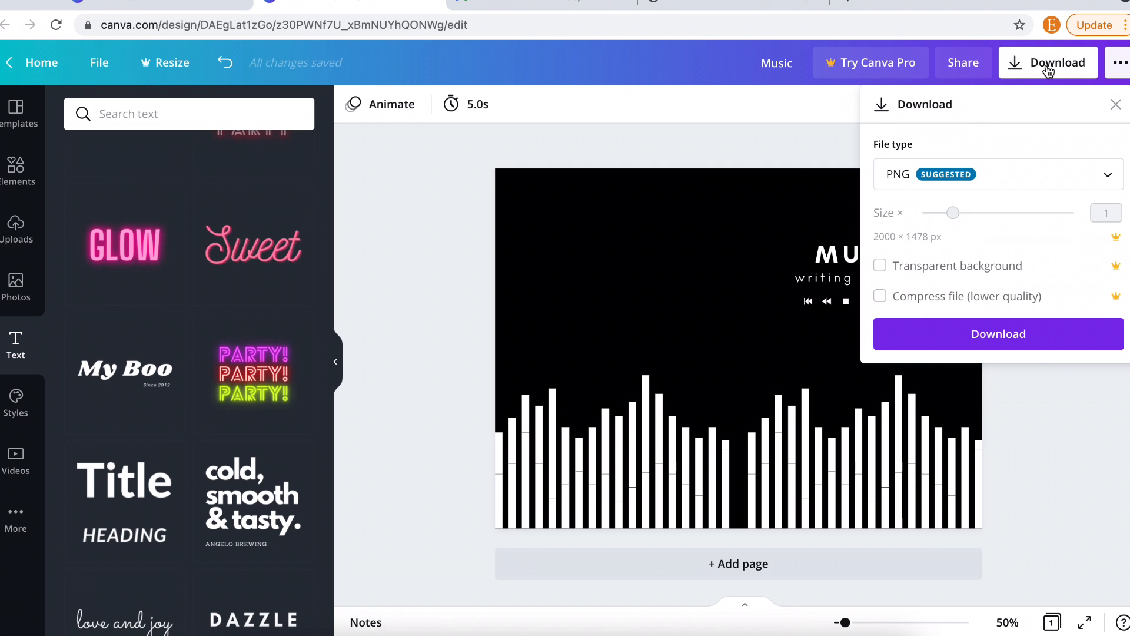
pyautogui.click(994, 174)
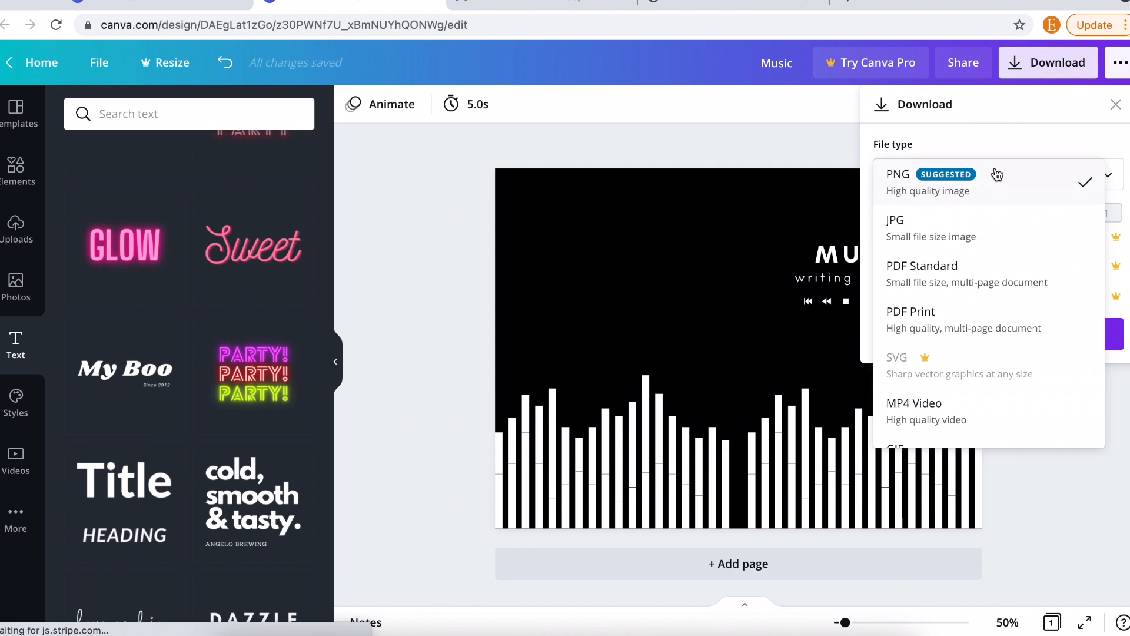
pyautogui.click(942, 323)
pyautogui.click(970, 257)
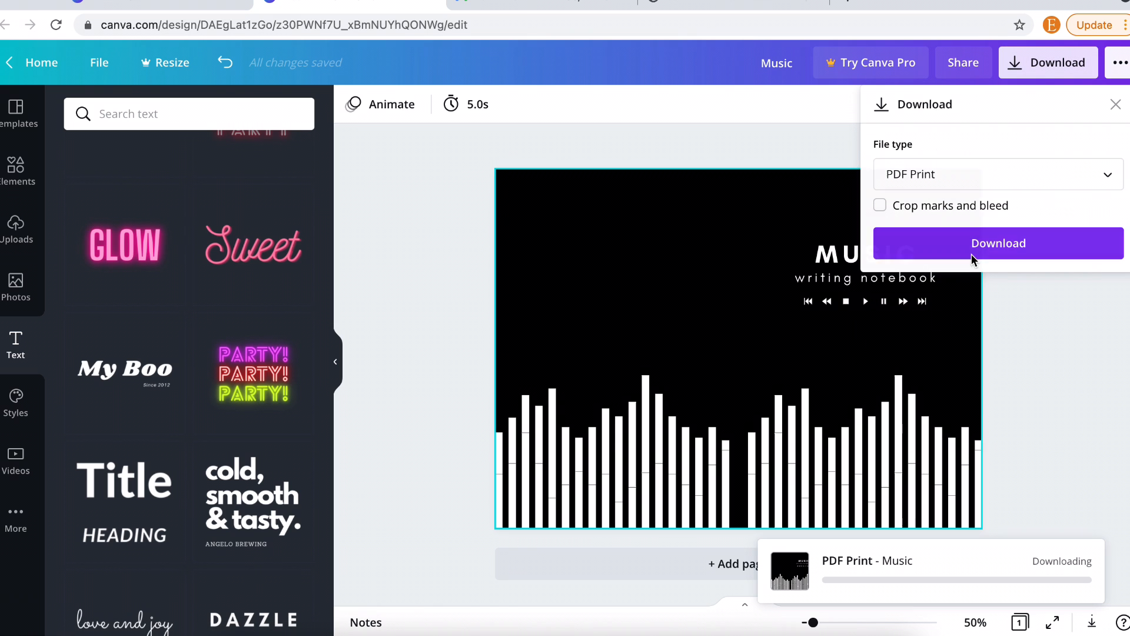